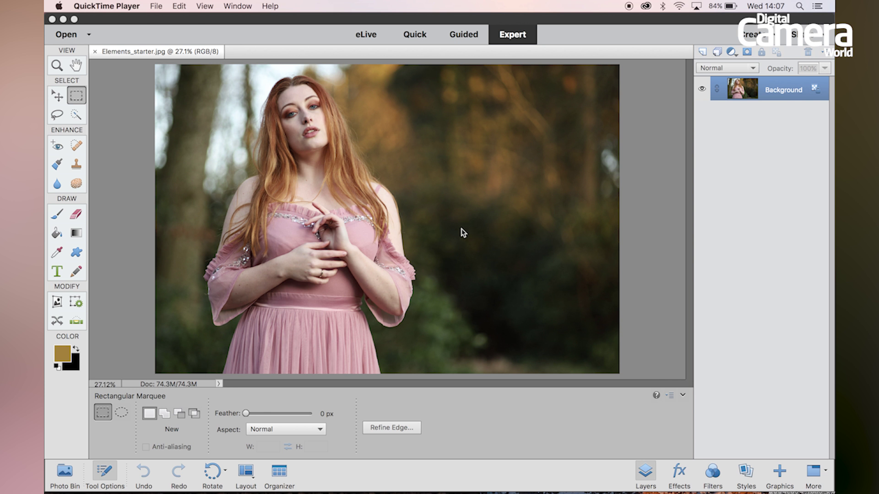
Duplicate the Background layer and open the Hue/Saturation adjustment for the copy
{"action": "left_click", "coordinate": [466, 232]}
{"action": "key", "text": "super+j"}
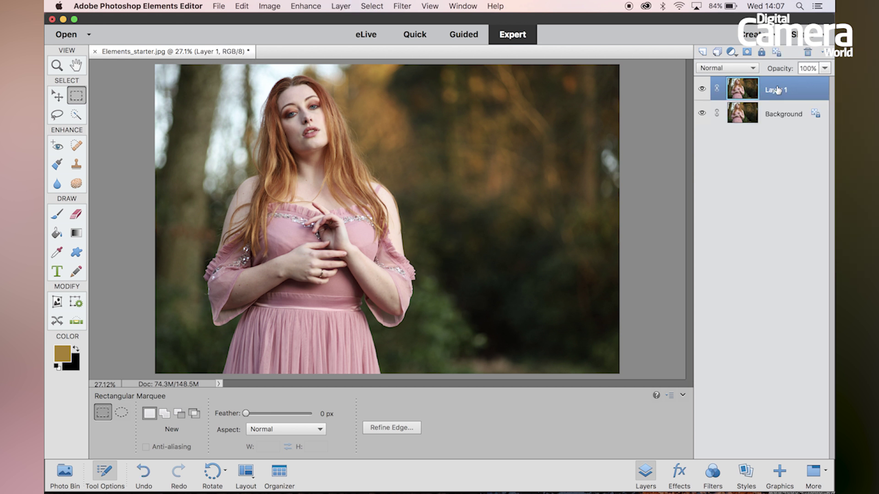
{"action": "left_click", "coordinate": [310, 4]}
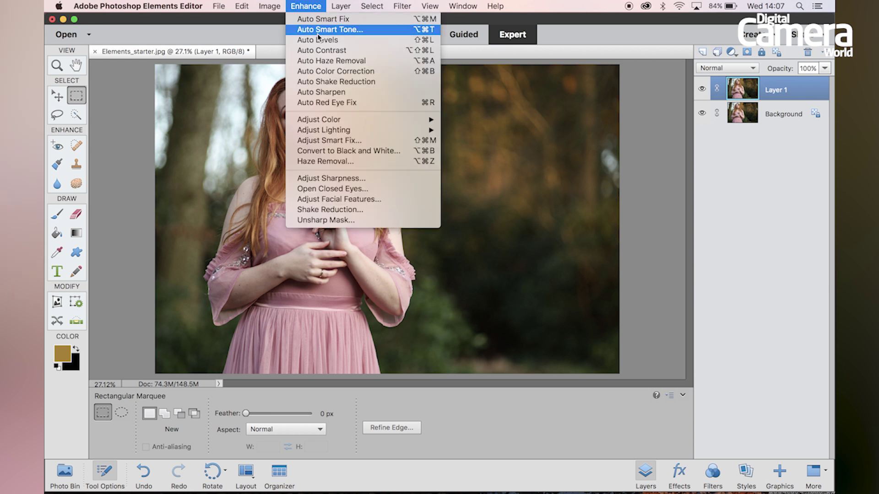
{"action": "mouse_move", "coordinate": [333, 119]}
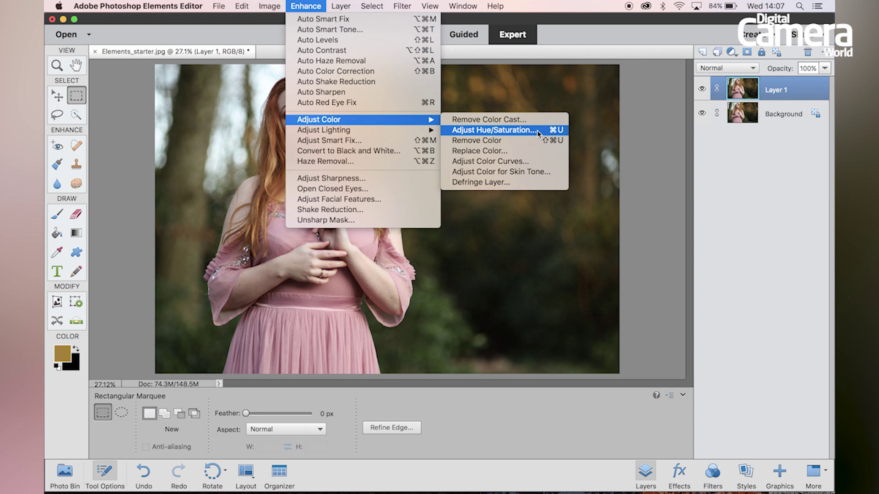
{"action": "left_click", "coordinate": [519, 130]}
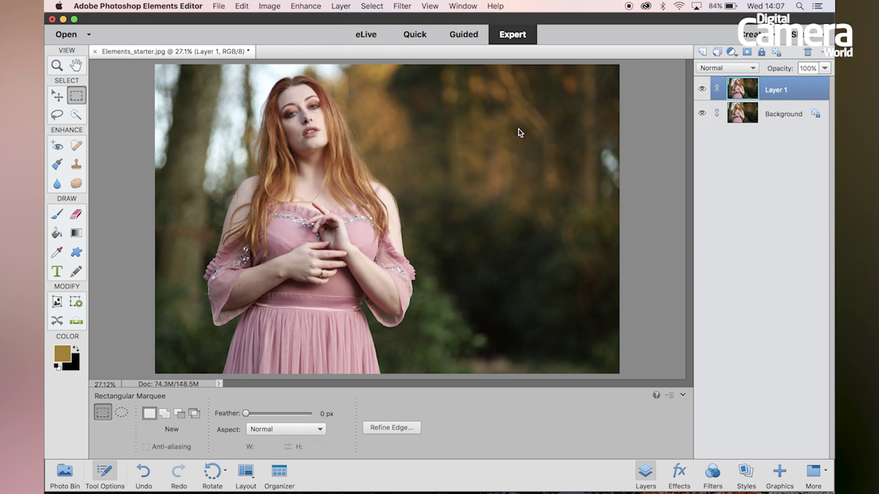
{"action": "left_click_drag", "start_coordinate": [603, 114], "coordinate": [528, 158]}
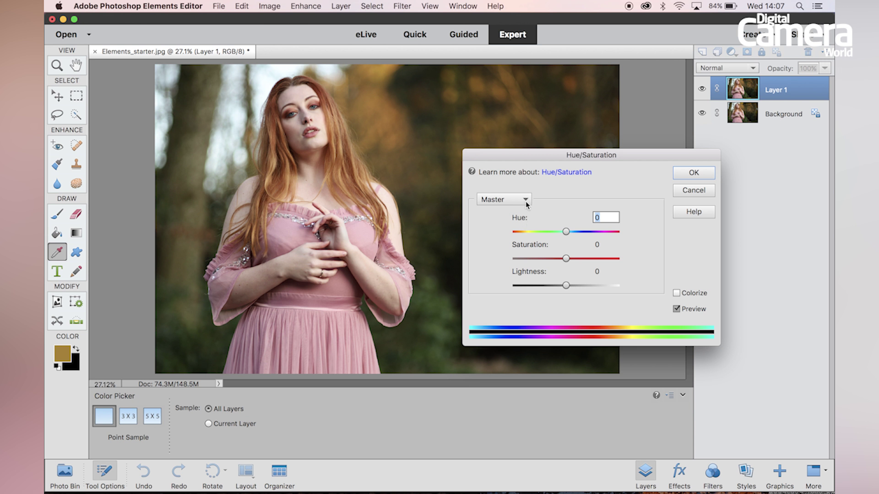
Restrict the Hue/Saturation adjustment to Greens and set their hue to -180
{"action": "mouse_move", "coordinate": [566, 232]}
{"action": "left_mouse_down"}
{"action": "mouse_move", "coordinate": [523, 233]}
{"action": "mouse_move", "coordinate": [566, 236]}
{"action": "left_mouse_up"}
{"action": "left_click", "coordinate": [526, 200]}
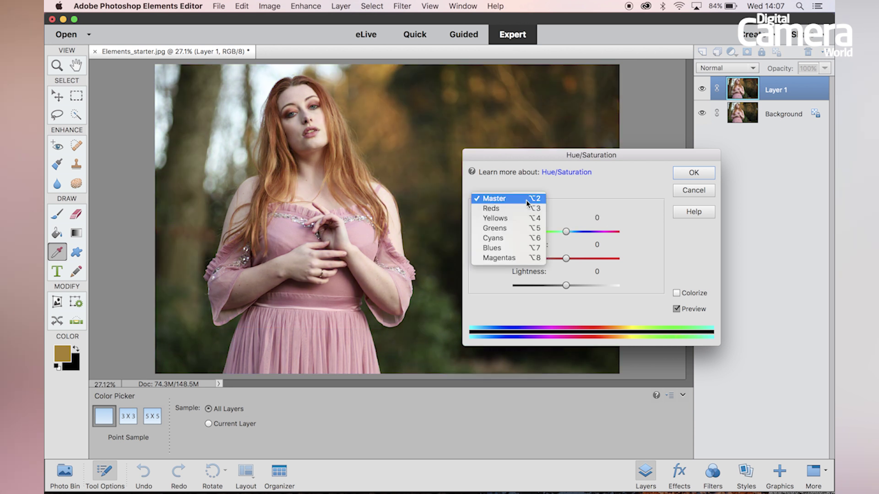
{"action": "left_click", "coordinate": [507, 230]}
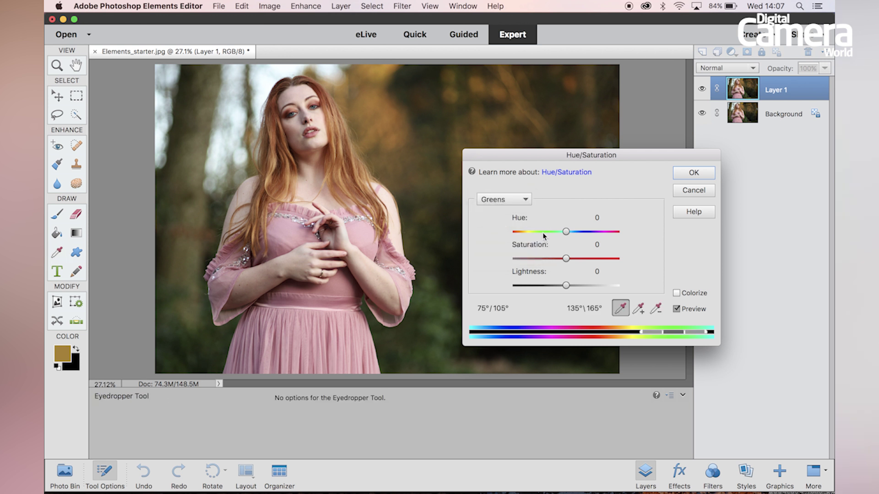
{"action": "left_click_drag", "start_coordinate": [567, 233], "coordinate": [507, 231]}
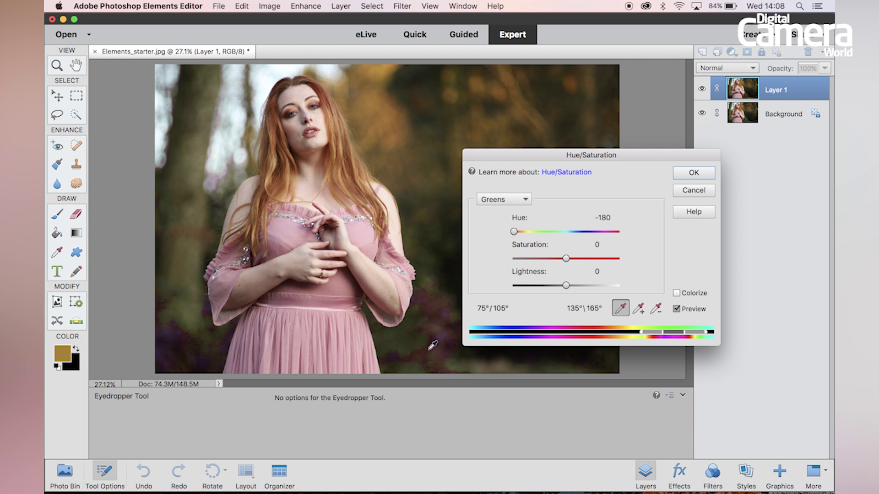
Set the hue of the Yellows to -66 and apply the Hue/Saturation adjustment
{"action": "left_click_drag", "start_coordinate": [501, 154], "coordinate": [476, 160]}
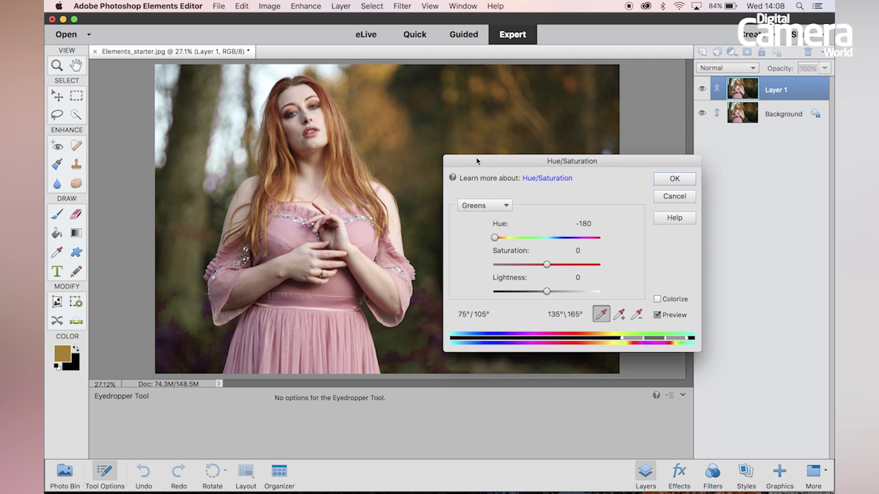
{"action": "left_click", "coordinate": [506, 206]}
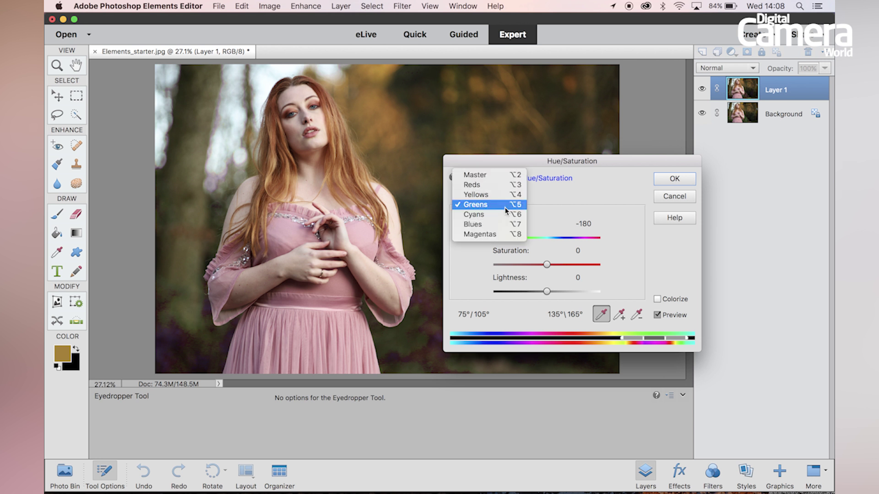
{"action": "left_click", "coordinate": [485, 195]}
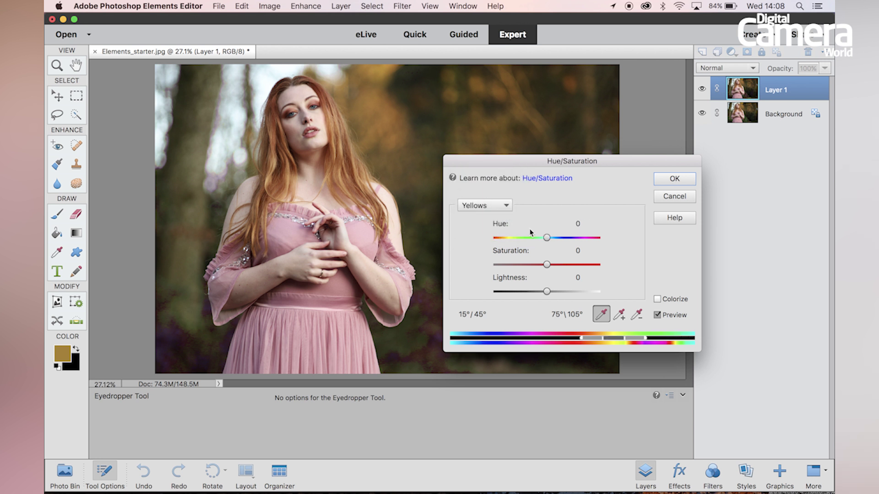
{"action": "left_click_drag", "start_coordinate": [547, 241], "coordinate": [520, 239]}
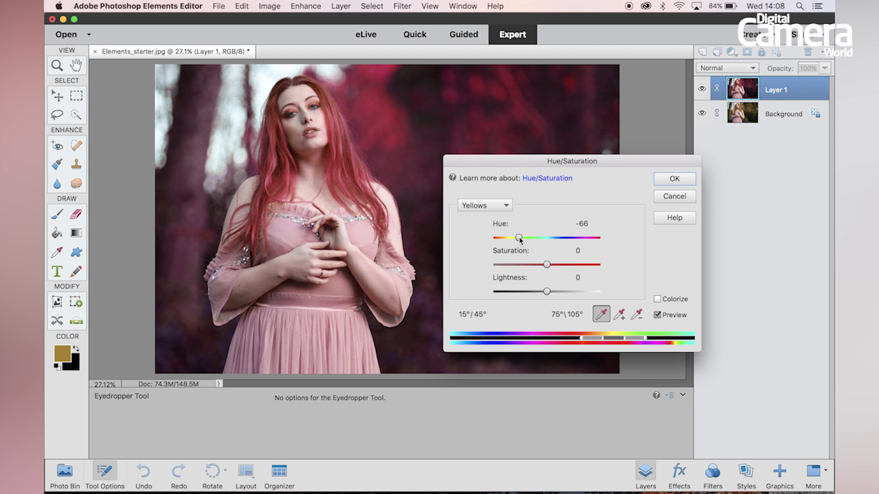
{"action": "left_click", "coordinate": [674, 180]}
{"action": "key", "text": "m"}
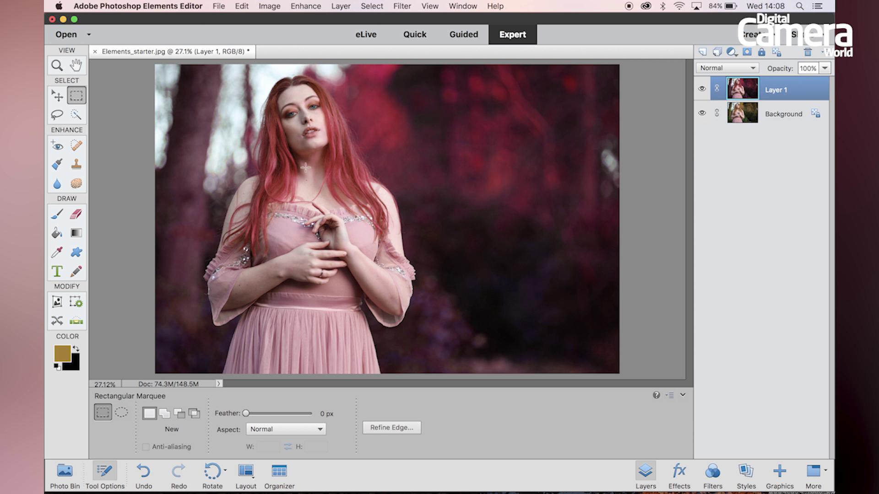
Hide and show Layer 1 to compare the recoloured photo with the original
{"action": "left_click", "coordinate": [703, 90]}
{"action": "left_click", "coordinate": [703, 90]}
{"action": "left_click", "coordinate": [704, 89]}
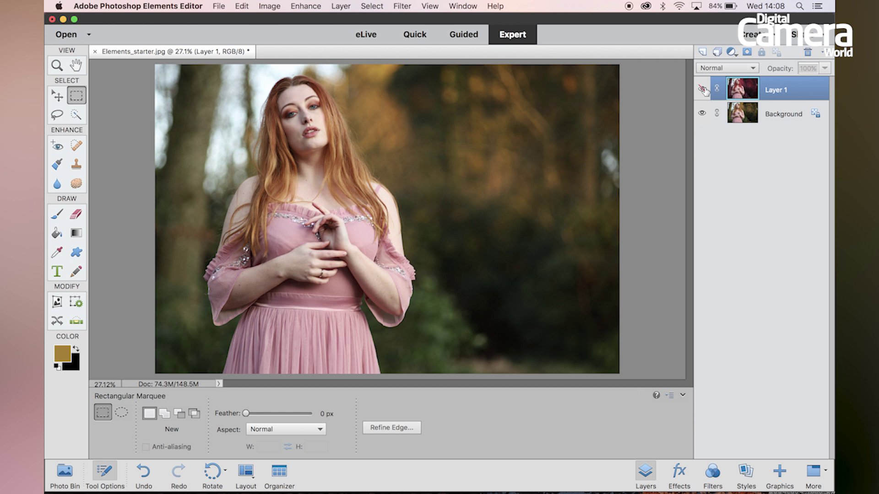
{"action": "left_click", "coordinate": [704, 90]}
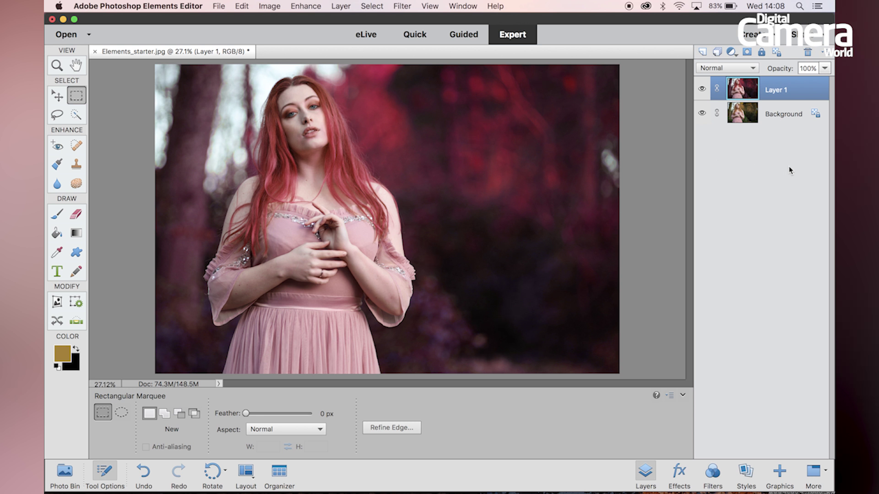
Add a layer mask to Layer 1 and activate the Brush tool for painting on it
{"action": "left_click", "coordinate": [747, 53]}
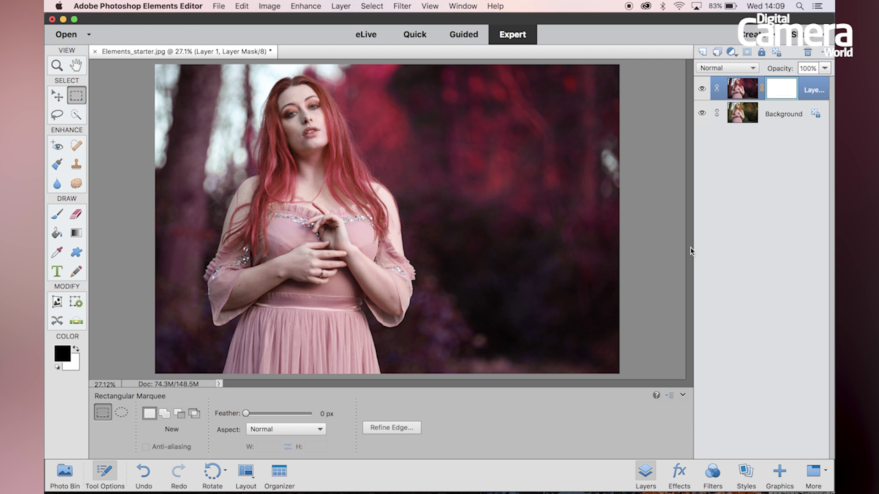
{"action": "left_click", "coordinate": [60, 219]}
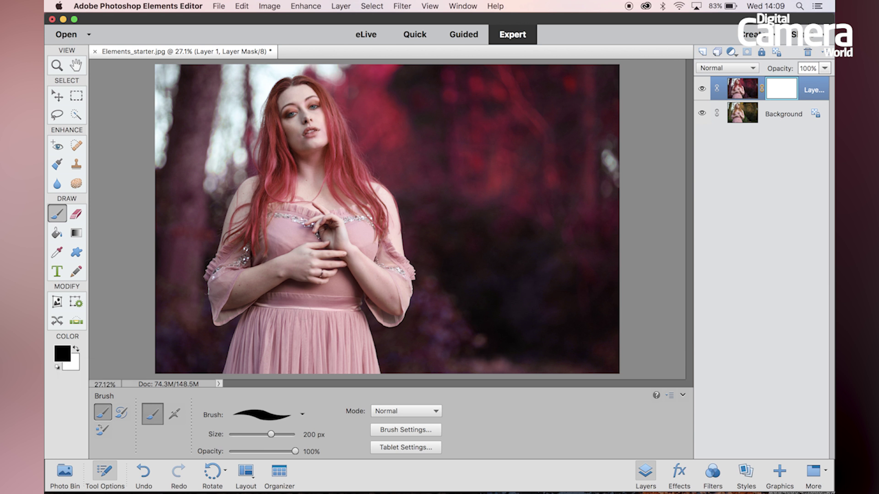
Try painting black on the mask over the hair with the 200 px brush, and paint the same strands back in white
{"action": "mouse_move", "coordinate": [288, 157]}
{"action": "left_mouse_down"}
{"action": "mouse_move", "coordinate": [285, 194]}
{"action": "mouse_move", "coordinate": [285, 135]}
{"action": "mouse_move", "coordinate": [301, 148]}
{"action": "mouse_move", "coordinate": [312, 231]}
{"action": "mouse_move", "coordinate": [323, 167]}
{"action": "mouse_move", "coordinate": [347, 202]}
{"action": "mouse_move", "coordinate": [328, 150]}
{"action": "mouse_move", "coordinate": [318, 171]}
{"action": "mouse_move", "coordinate": [302, 124]}
{"action": "mouse_move", "coordinate": [283, 114]}
{"action": "mouse_move", "coordinate": [265, 222]}
{"action": "left_mouse_up"}
{"action": "mouse_move", "coordinate": [341, 200]}
{"action": "left_mouse_down"}
{"action": "mouse_move", "coordinate": [359, 201]}
{"action": "mouse_move", "coordinate": [372, 225]}
{"action": "mouse_move", "coordinate": [357, 183]}
{"action": "left_mouse_up"}
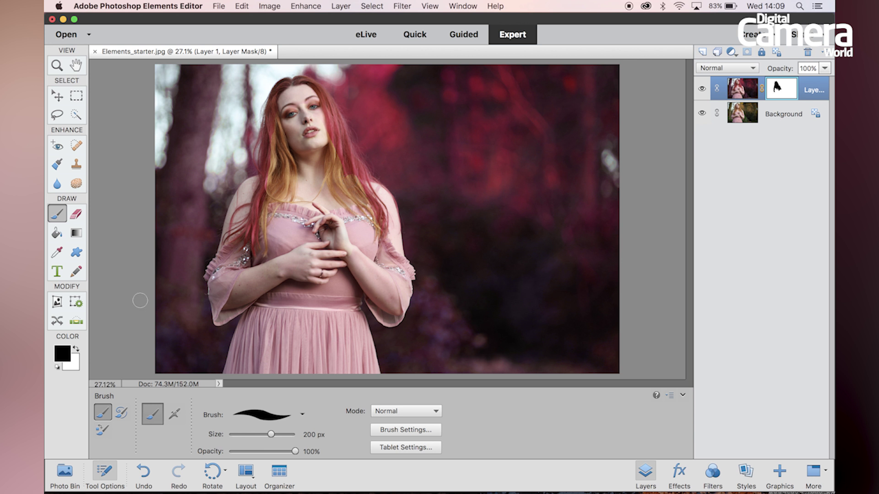
{"action": "left_click", "coordinate": [76, 349]}
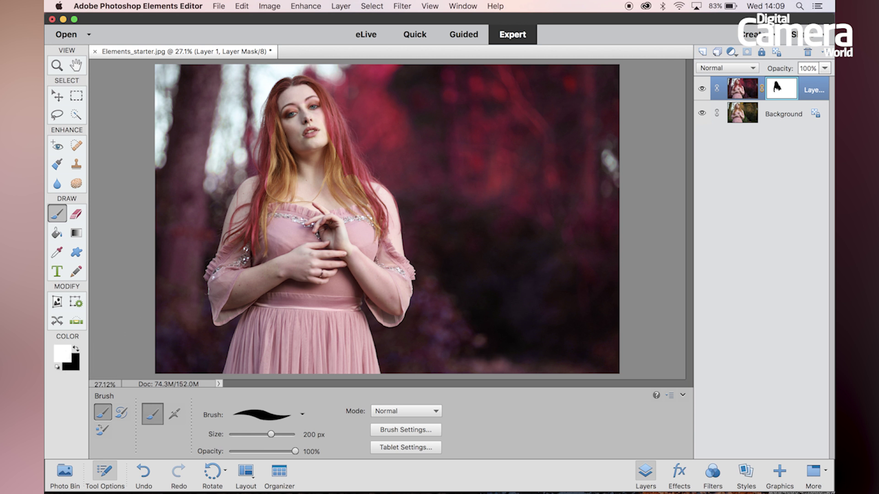
{"action": "mouse_move", "coordinate": [272, 236]}
{"action": "left_mouse_down"}
{"action": "mouse_move", "coordinate": [276, 129]}
{"action": "mouse_move", "coordinate": [282, 192]}
{"action": "mouse_move", "coordinate": [292, 172]}
{"action": "left_mouse_up"}
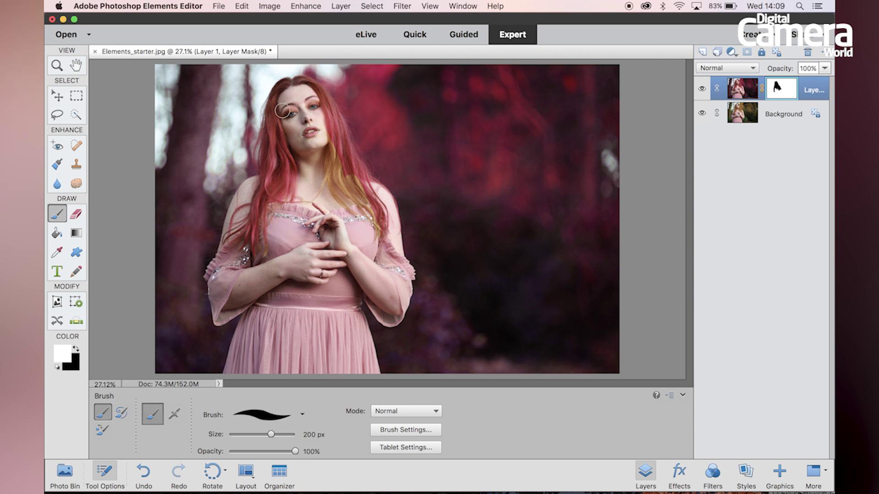
{"action": "mouse_move", "coordinate": [307, 170]}
{"action": "left_mouse_down"}
{"action": "mouse_move", "coordinate": [334, 165]}
{"action": "mouse_move", "coordinate": [327, 135]}
{"action": "left_mouse_up"}
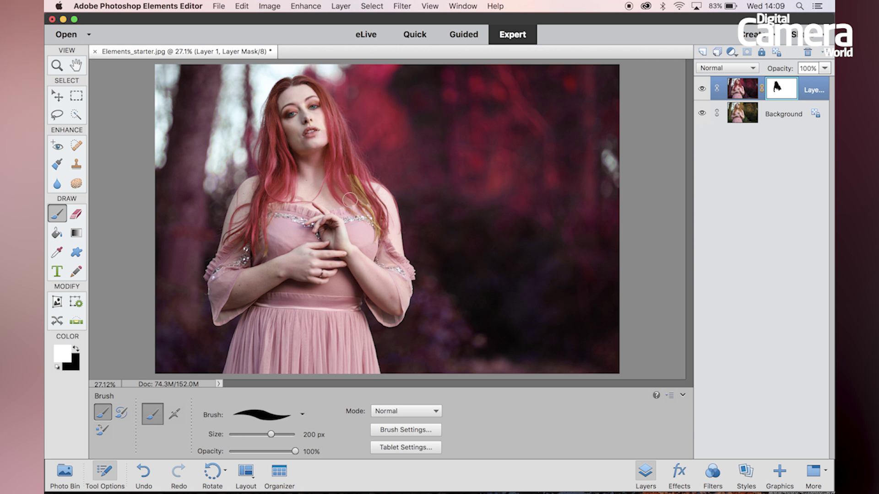
{"action": "mouse_move", "coordinate": [379, 234]}
{"action": "left_mouse_down"}
{"action": "mouse_move", "coordinate": [350, 177]}
{"action": "mouse_move", "coordinate": [368, 213]}
{"action": "mouse_move", "coordinate": [352, 187]}
{"action": "left_mouse_up"}
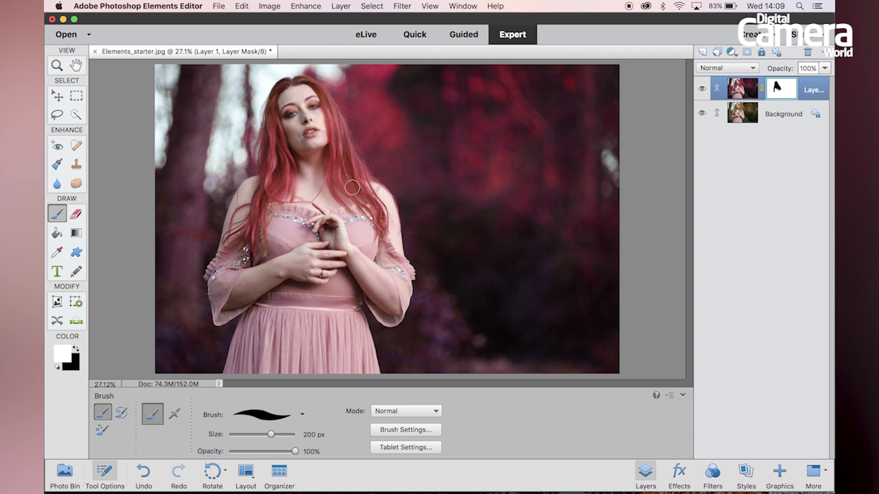
Try painting black on the mask across the background beside the hair, and cover the spill with white
{"action": "left_click", "coordinate": [76, 350]}
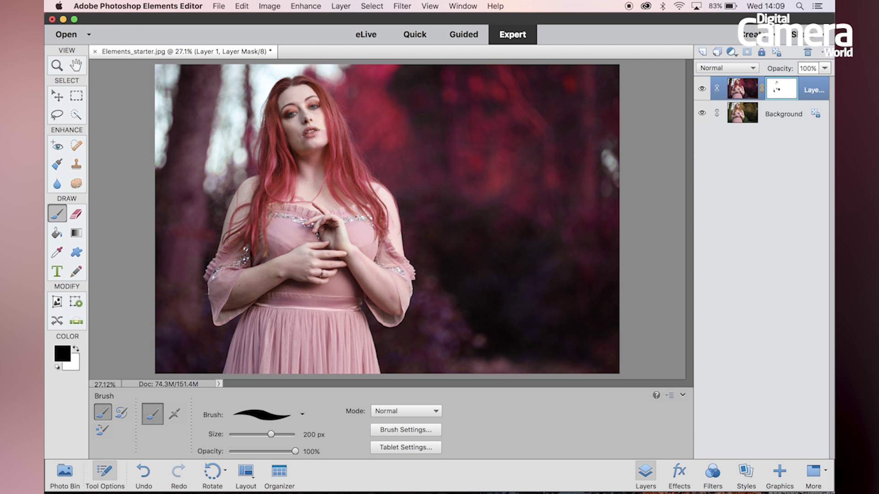
{"action": "mouse_move", "coordinate": [349, 148]}
{"action": "left_mouse_down"}
{"action": "mouse_move", "coordinate": [341, 105]}
{"action": "mouse_move", "coordinate": [366, 151]}
{"action": "mouse_move", "coordinate": [361, 164]}
{"action": "mouse_move", "coordinate": [339, 128]}
{"action": "mouse_move", "coordinate": [378, 161]}
{"action": "left_mouse_up"}
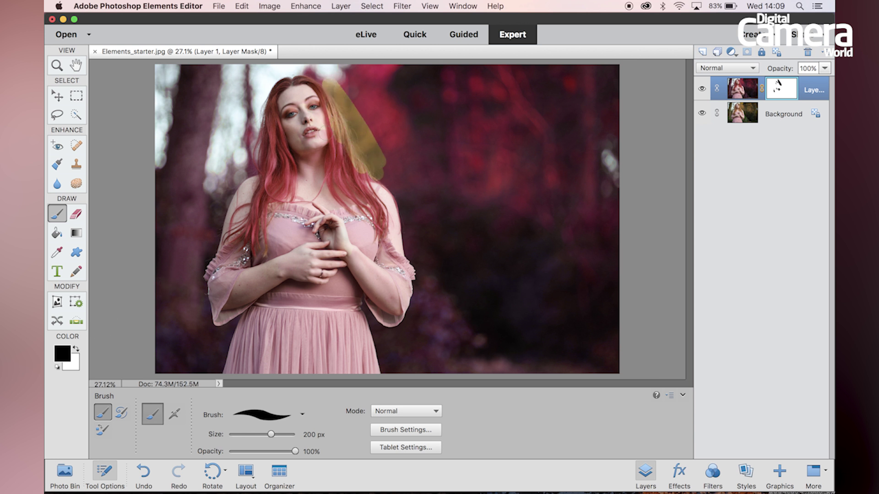
{"action": "left_click", "coordinate": [76, 350]}
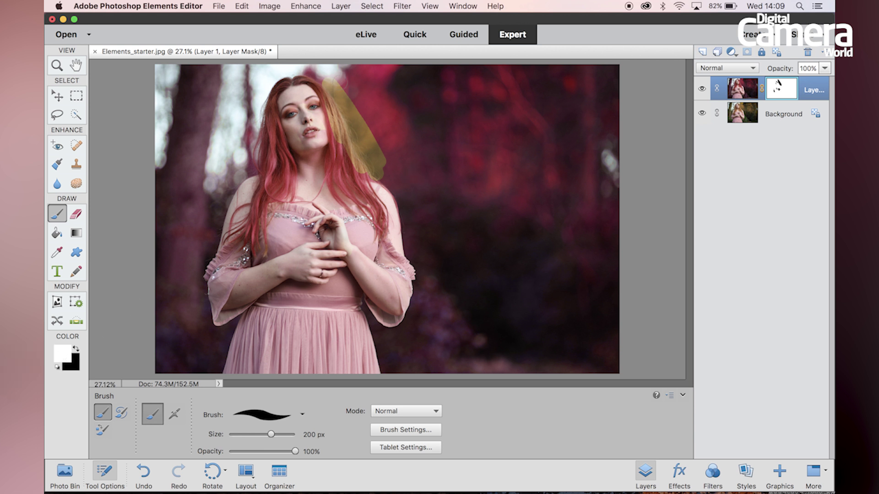
{"action": "mouse_move", "coordinate": [332, 85]}
{"action": "left_mouse_down"}
{"action": "mouse_move", "coordinate": [366, 127]}
{"action": "mouse_move", "coordinate": [390, 181]}
{"action": "mouse_move", "coordinate": [323, 87]}
{"action": "left_mouse_up"}
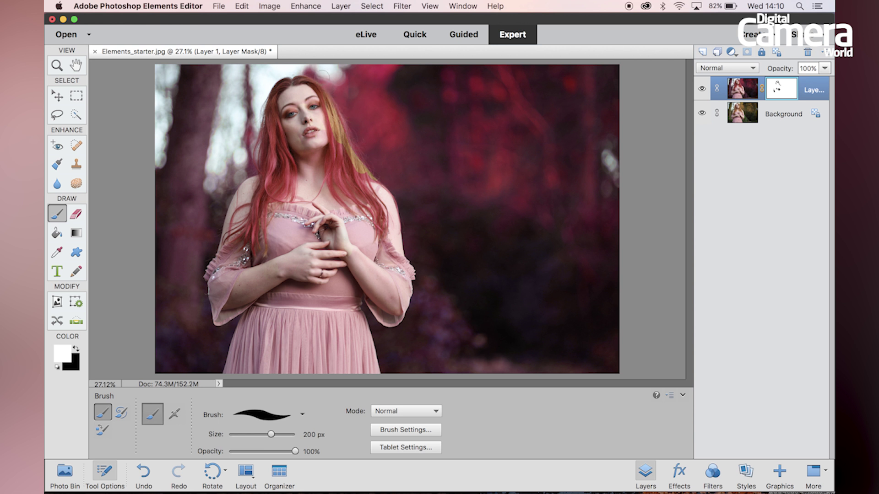
{"action": "mouse_move", "coordinate": [367, 170]}
{"action": "left_mouse_down"}
{"action": "mouse_move", "coordinate": [390, 188]}
{"action": "mouse_move", "coordinate": [328, 94]}
{"action": "left_mouse_up"}
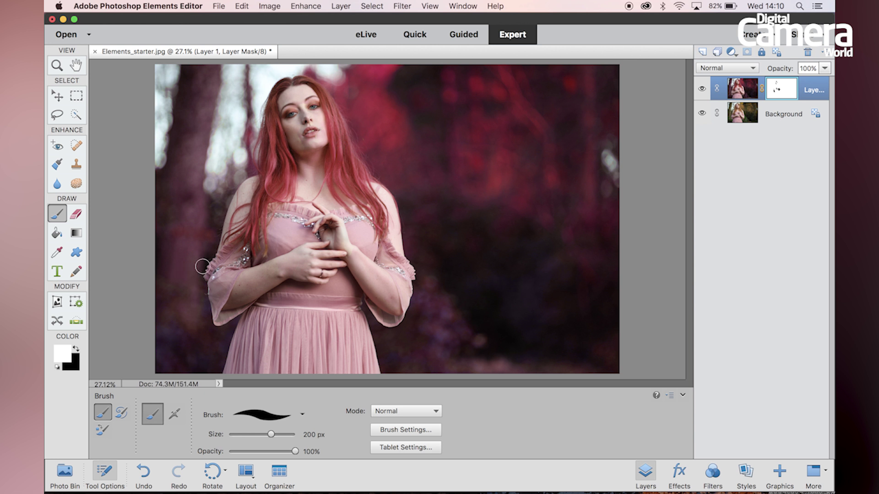
Paint black at 22% brush opacity on the mask over the hair beside the face to bring back its original colour
{"action": "left_click", "coordinate": [77, 350]}
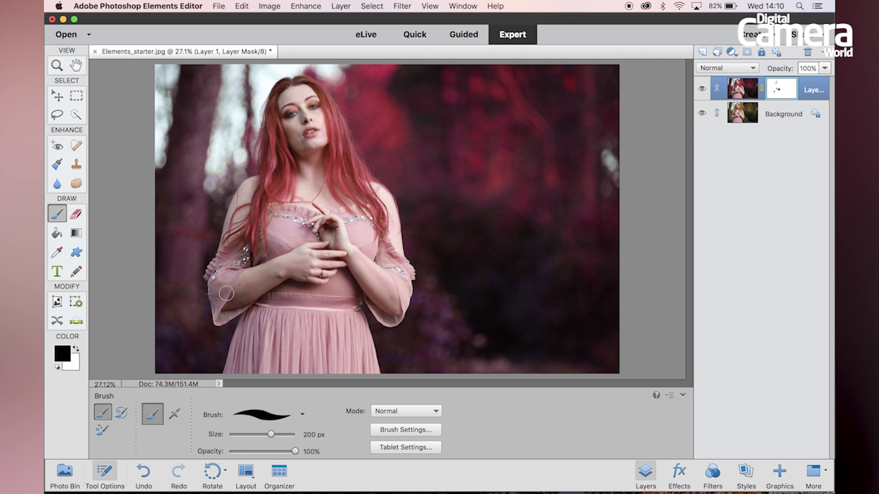
{"action": "scroll", "coordinate": [340, 167], "scroll_direction": "up", "scroll_amount": 5}
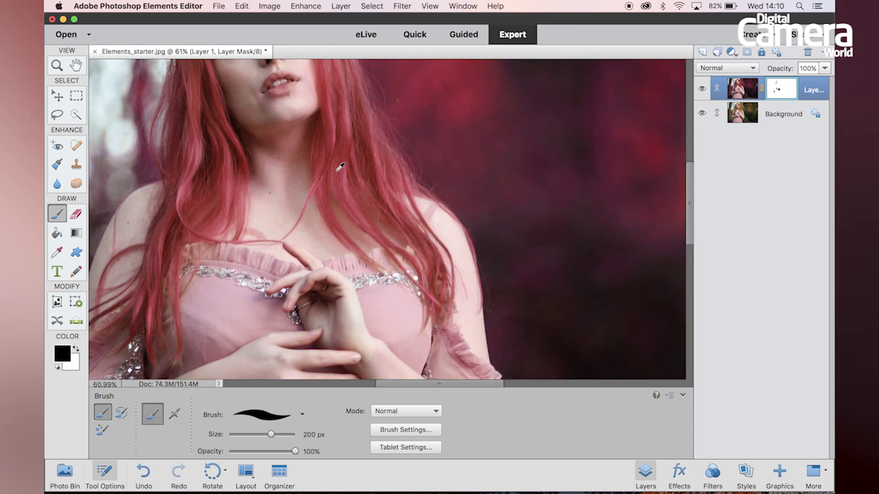
{"action": "scroll", "coordinate": [335, 171], "scroll_direction": "up", "scroll_amount": 2}
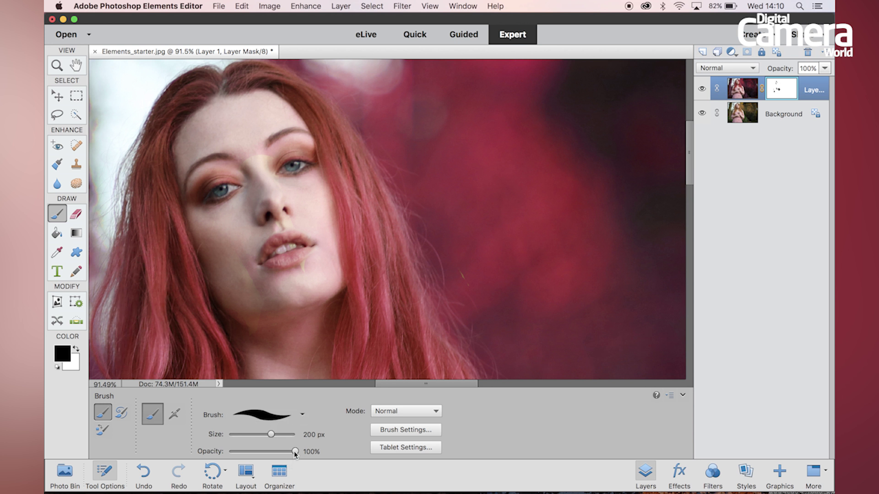
{"action": "left_click_drag", "start_coordinate": [294, 452], "coordinate": [244, 453]}
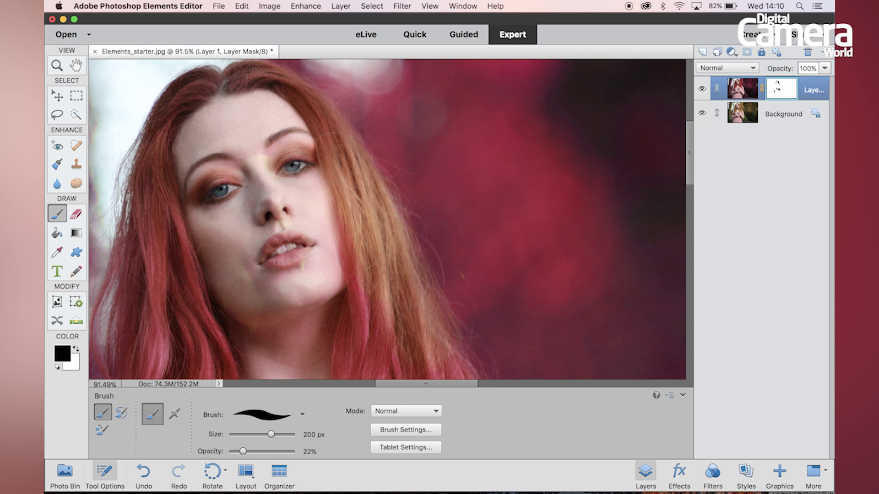
{"action": "mouse_move", "coordinate": [330, 148]}
{"action": "left_mouse_down"}
{"action": "mouse_move", "coordinate": [323, 110]}
{"action": "mouse_move", "coordinate": [353, 186]}
{"action": "mouse_move", "coordinate": [336, 147]}
{"action": "left_mouse_up"}
Paint black at 22% opacity on the mask down the long hair right of the face, as far as the shoulder
{"action": "scroll", "coordinate": [361, 204], "scroll_direction": "down", "scroll_amount": 3}
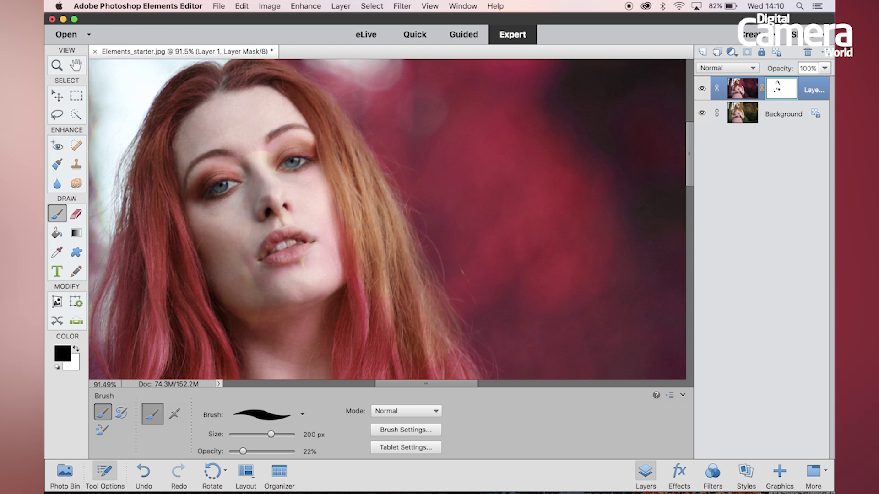
{"action": "scroll", "coordinate": [361, 204], "scroll_direction": "down", "scroll_amount": 2}
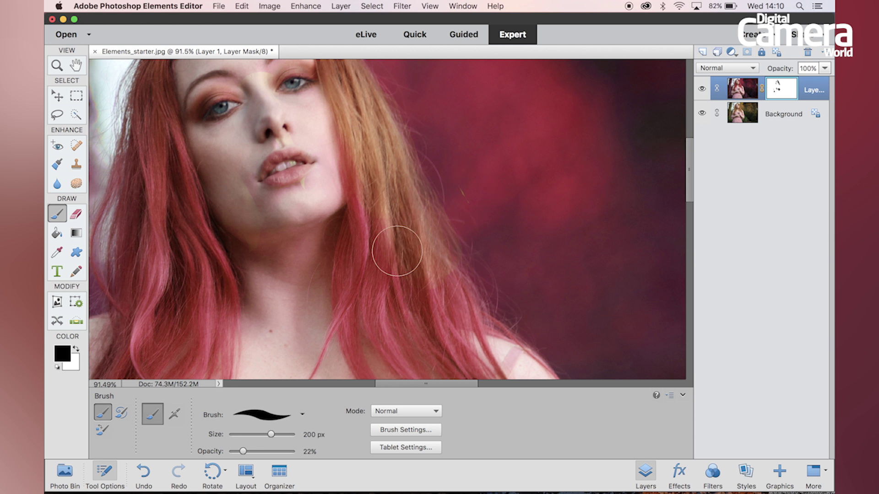
{"action": "mouse_move", "coordinate": [397, 251]}
{"action": "left_mouse_down"}
{"action": "mouse_move", "coordinate": [457, 329]}
{"action": "mouse_move", "coordinate": [434, 282]}
{"action": "left_mouse_up"}
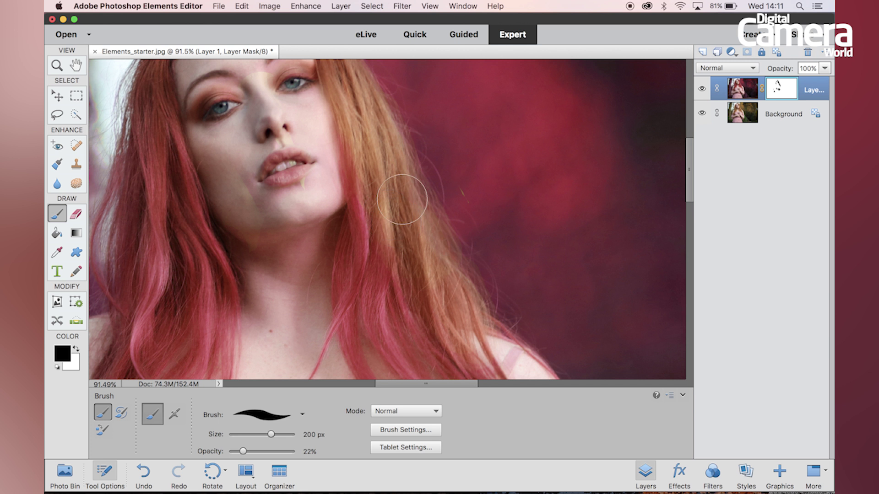
{"action": "scroll", "coordinate": [456, 286], "scroll_direction": "down", "scroll_amount": 5}
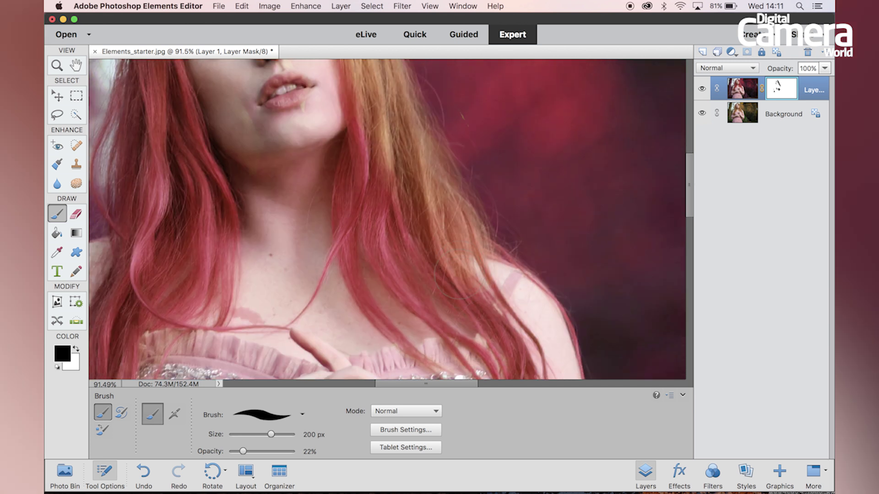
{"action": "scroll", "coordinate": [407, 219], "scroll_direction": "left", "scroll_amount": 1}
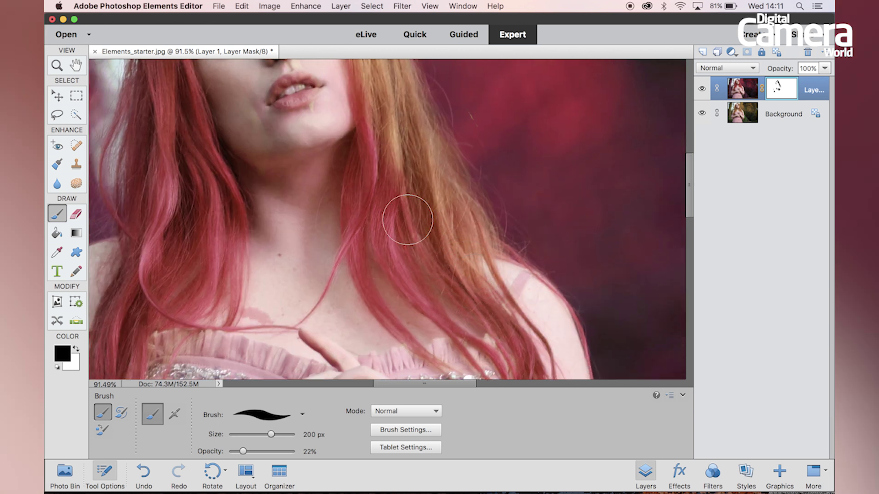
Paint black on the mask over the hair left of the face with the 200 px brush, down to the outer strands
{"action": "scroll", "coordinate": [407, 220], "scroll_direction": "up", "scroll_amount": 8}
{"action": "scroll", "coordinate": [407, 220], "scroll_direction": "left", "scroll_amount": 10}
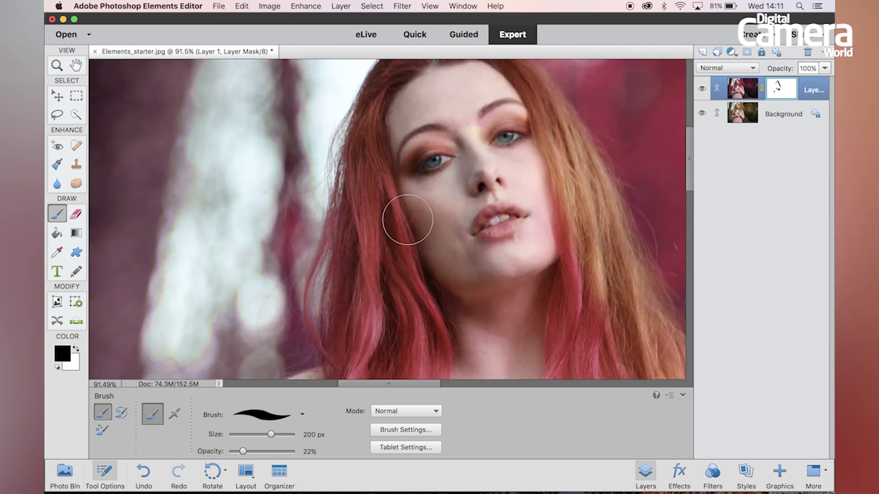
{"action": "scroll", "coordinate": [407, 220], "scroll_direction": "up", "scroll_amount": 1}
{"action": "mouse_move", "coordinate": [358, 206]}
{"action": "left_mouse_down"}
{"action": "mouse_move", "coordinate": [326, 314]}
{"action": "mouse_move", "coordinate": [347, 274]}
{"action": "mouse_move", "coordinate": [369, 147]}
{"action": "mouse_move", "coordinate": [357, 210]}
{"action": "mouse_move", "coordinate": [378, 216]}
{"action": "mouse_move", "coordinate": [377, 225]}
{"action": "left_mouse_up"}
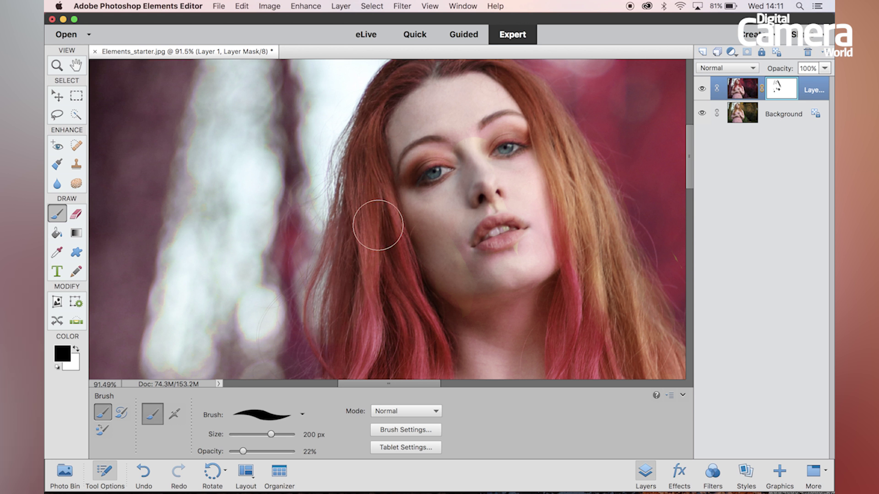
{"action": "scroll", "coordinate": [377, 225], "scroll_direction": "down", "scroll_amount": 5}
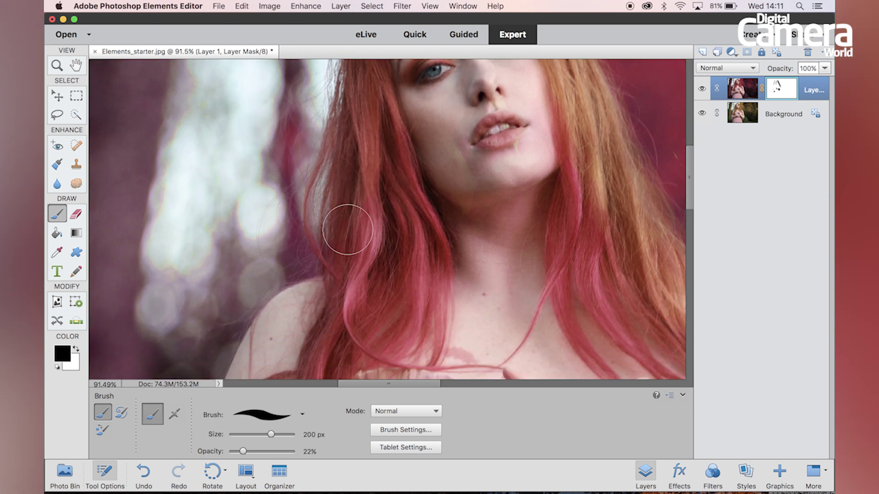
{"action": "left_click_drag", "start_coordinate": [337, 244], "coordinate": [334, 205]}
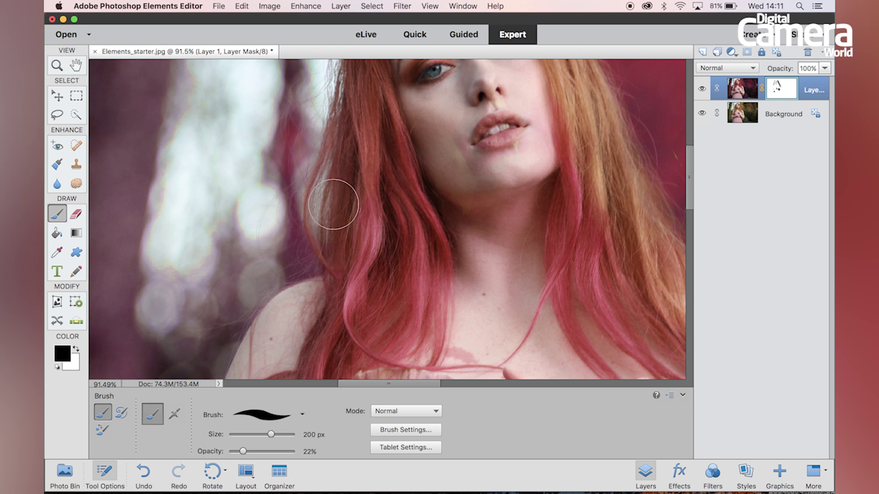
Reduce the brush to 100 px and paint black on the mask over the outer strands and the hair falling across the left shoulder
{"action": "key", "text": "bracketleft"}
{"action": "key", "text": "bracketleft"}
{"action": "key", "text": "bracketleft"}
{"action": "key", "text": "bracketleft"}
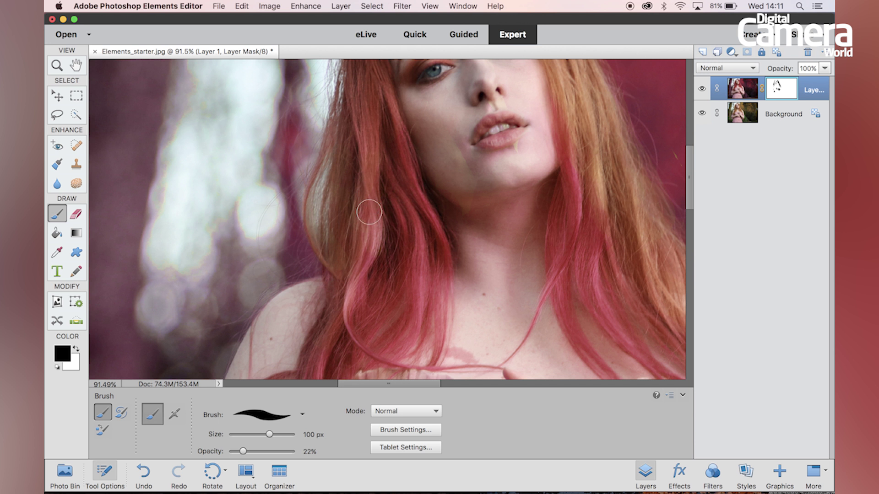
{"action": "scroll", "coordinate": [367, 278], "scroll_direction": "down", "scroll_amount": 5}
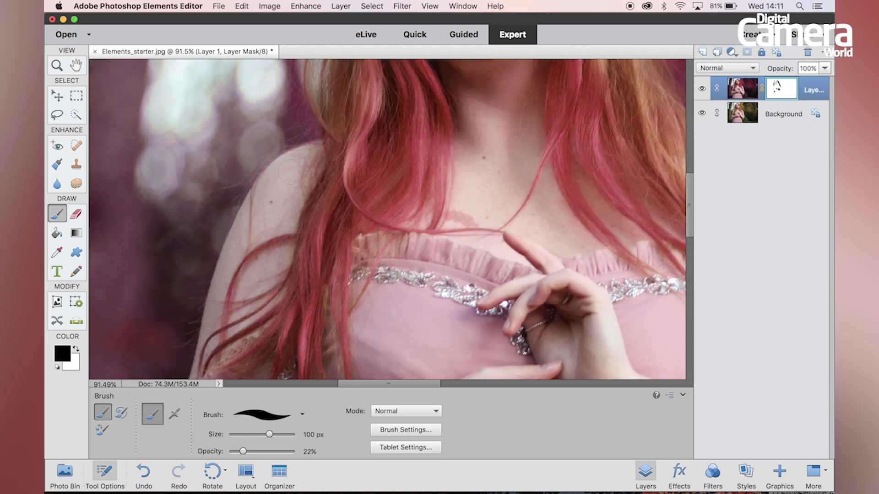
{"action": "left_click_drag", "start_coordinate": [309, 242], "coordinate": [320, 220]}
{"action": "scroll", "coordinate": [319, 221], "scroll_direction": "down", "scroll_amount": 7}
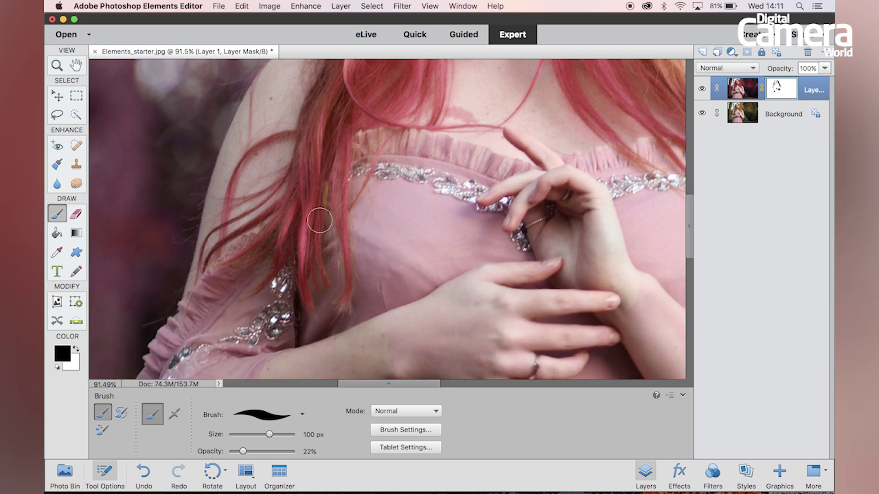
Examine the hair from the chest up to the crown and down both sides of the face for areas still tinted
{"action": "scroll", "coordinate": [320, 220], "scroll_direction": "up", "scroll_amount": 12}
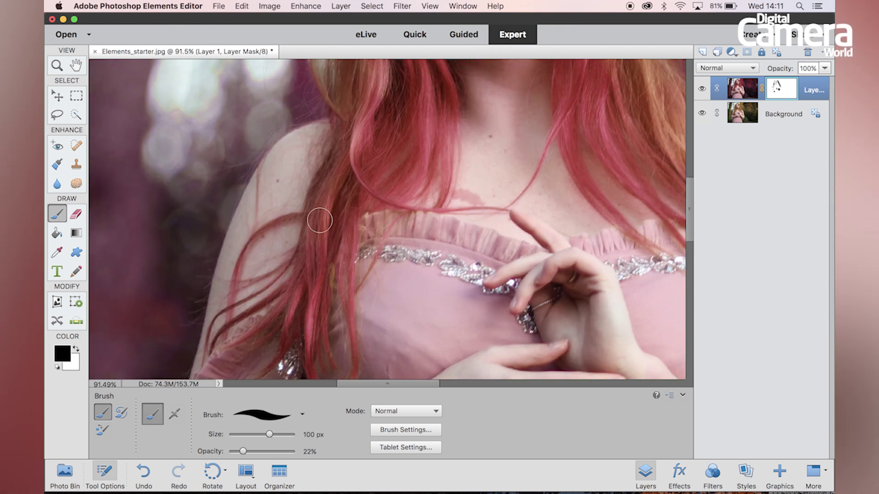
{"action": "scroll", "coordinate": [320, 220], "scroll_direction": "up", "scroll_amount": 5}
{"action": "scroll", "coordinate": [320, 220], "scroll_direction": "down", "scroll_amount": 4}
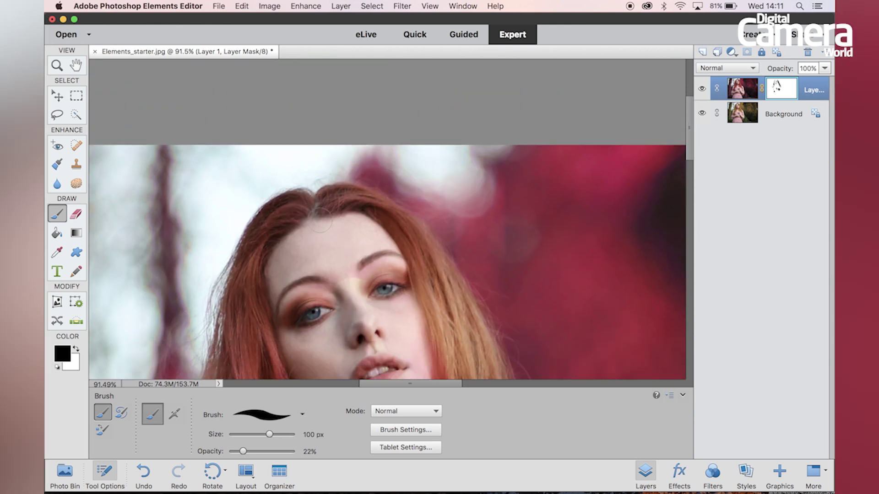
{"action": "scroll", "coordinate": [320, 220], "scroll_direction": "right", "scroll_amount": 2}
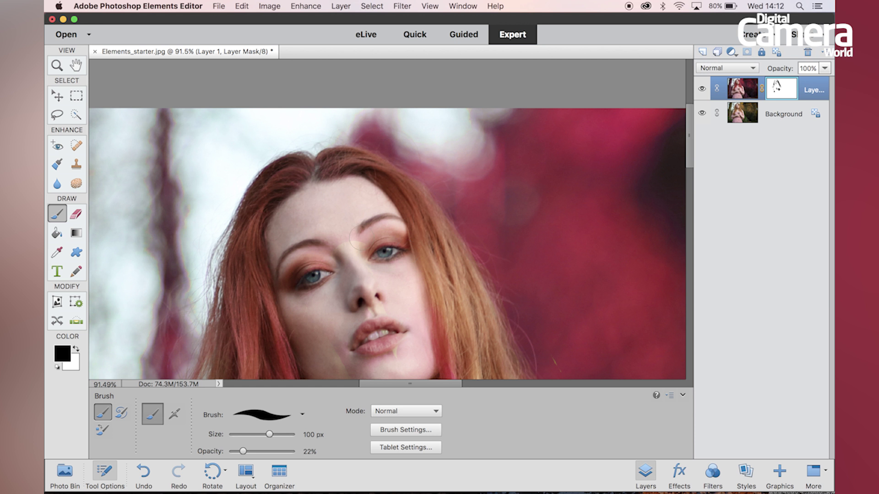
{"action": "scroll", "coordinate": [362, 238], "scroll_direction": "down", "scroll_amount": 10}
{"action": "scroll", "coordinate": [361, 238], "scroll_direction": "right", "scroll_amount": 4}
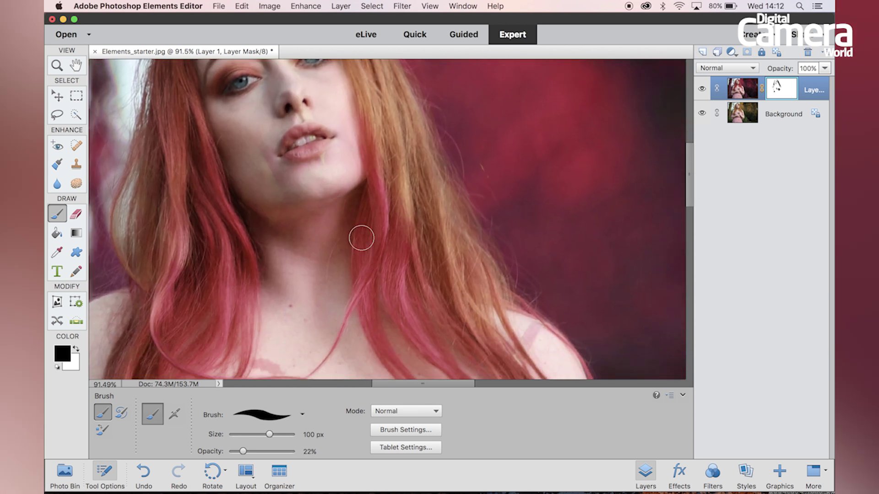
{"action": "scroll", "coordinate": [361, 238], "scroll_direction": "down", "scroll_amount": 2}
{"action": "scroll", "coordinate": [362, 238], "scroll_direction": "right", "scroll_amount": 1}
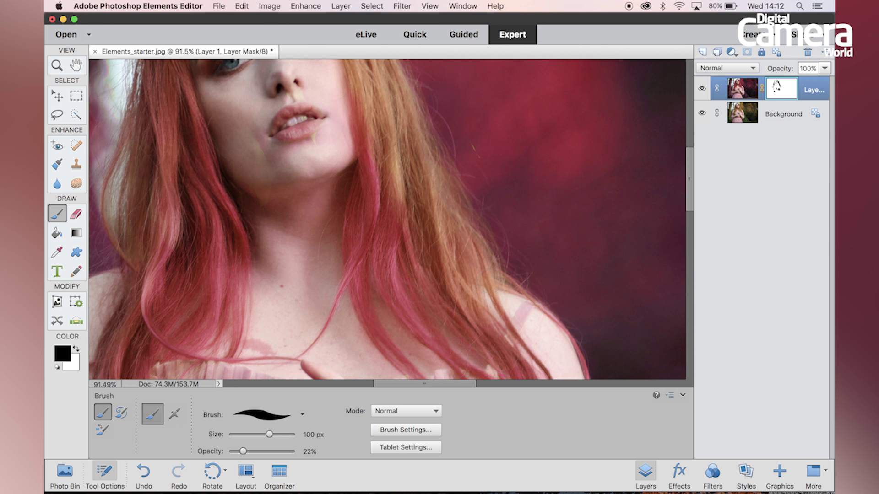
Paint black on the mask with the 100 px brush over the strands running along the right shoulder and upper arm
{"action": "scroll", "coordinate": [535, 326], "scroll_direction": "down", "scroll_amount": 10}
{"action": "scroll", "coordinate": [535, 326], "scroll_direction": "right", "scroll_amount": 2}
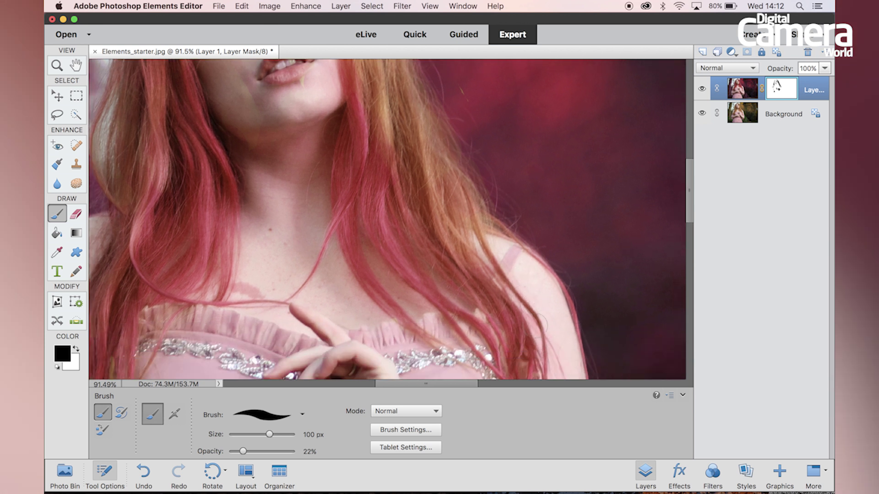
{"action": "scroll", "coordinate": [535, 326], "scroll_direction": "down", "scroll_amount": 2}
{"action": "scroll", "coordinate": [535, 326], "scroll_direction": "right", "scroll_amount": 1}
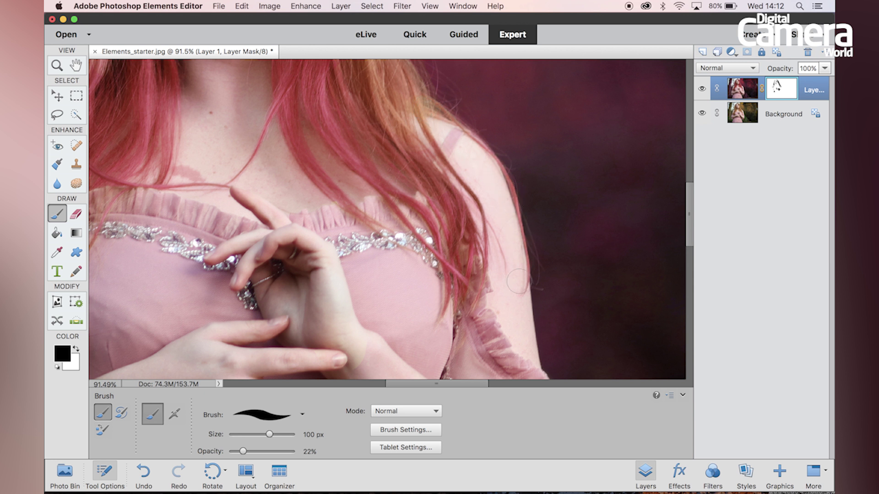
{"action": "left_click_drag", "start_coordinate": [467, 148], "coordinate": [464, 144]}
Hide the Background layer to expose the masked areas, paint black over the hair beside the right shoulder, and show the layer again
{"action": "left_click", "coordinate": [701, 114]}
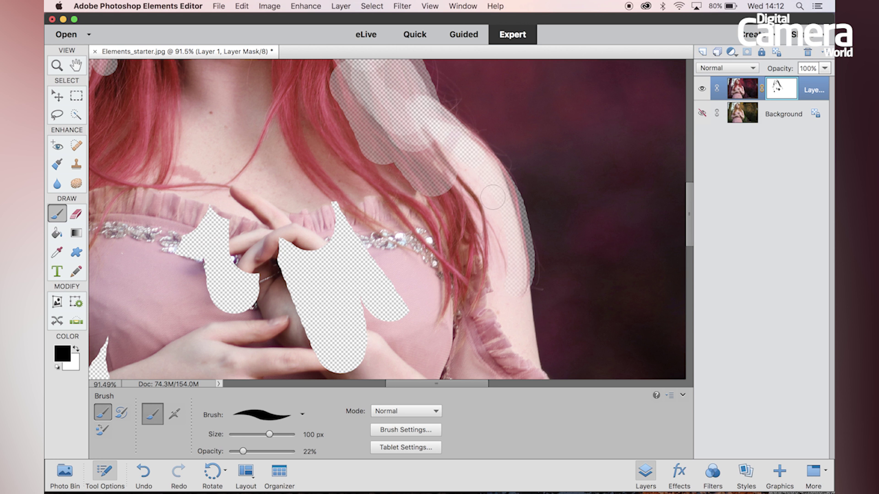
{"action": "left_click_drag", "start_coordinate": [414, 153], "coordinate": [456, 197]}
{"action": "left_click_drag", "start_coordinate": [415, 139], "coordinate": [453, 209]}
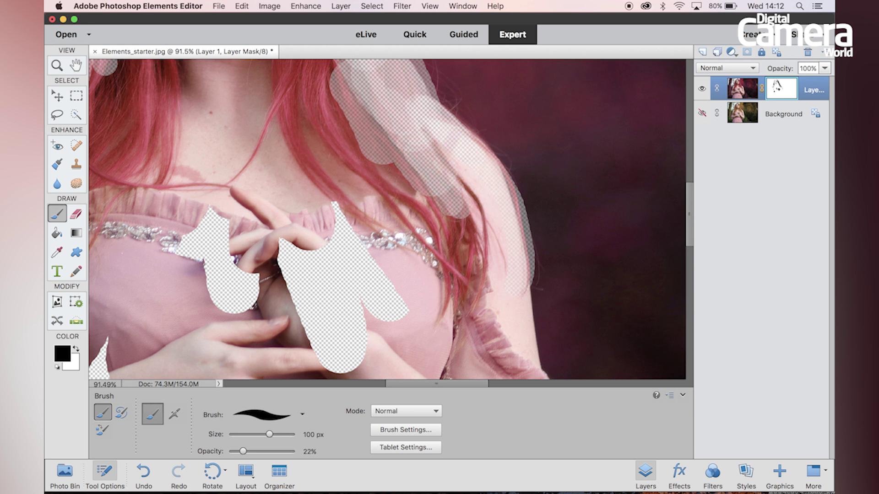
{"action": "mouse_move", "coordinate": [414, 149]}
{"action": "left_mouse_down"}
{"action": "mouse_move", "coordinate": [451, 201]}
{"action": "mouse_move", "coordinate": [439, 156]}
{"action": "mouse_move", "coordinate": [464, 229]}
{"action": "mouse_move", "coordinate": [446, 158]}
{"action": "mouse_move", "coordinate": [461, 188]}
{"action": "left_mouse_up"}
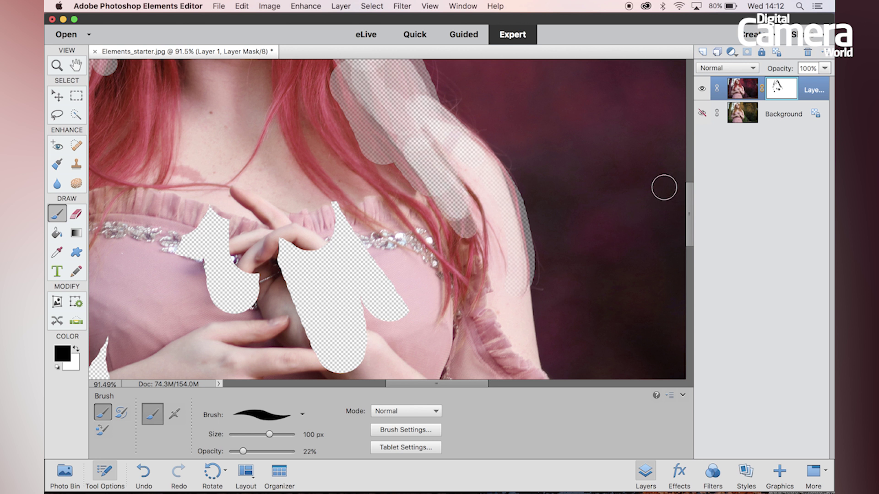
{"action": "left_click", "coordinate": [701, 113]}
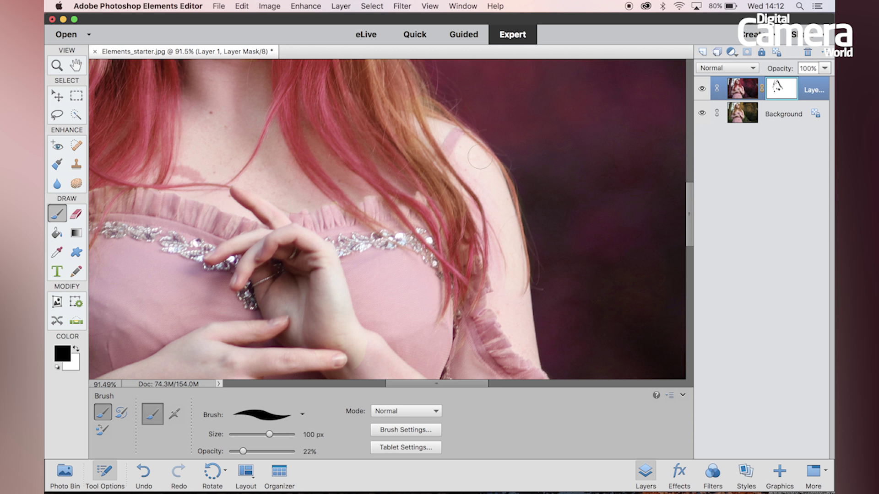
Check the blend of the restored hair colour from the right shoulder to the crown, and review the portrait at 43.6% zoom
{"action": "scroll", "coordinate": [501, 189], "scroll_direction": "up", "scroll_amount": 5}
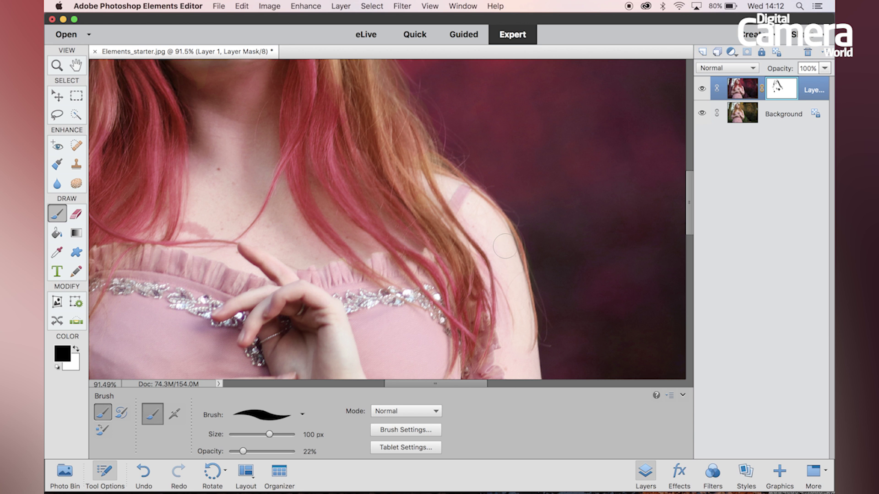
{"action": "scroll", "coordinate": [519, 287], "scroll_direction": "up", "scroll_amount": 10}
{"action": "scroll", "coordinate": [519, 288], "scroll_direction": "left", "scroll_amount": 10}
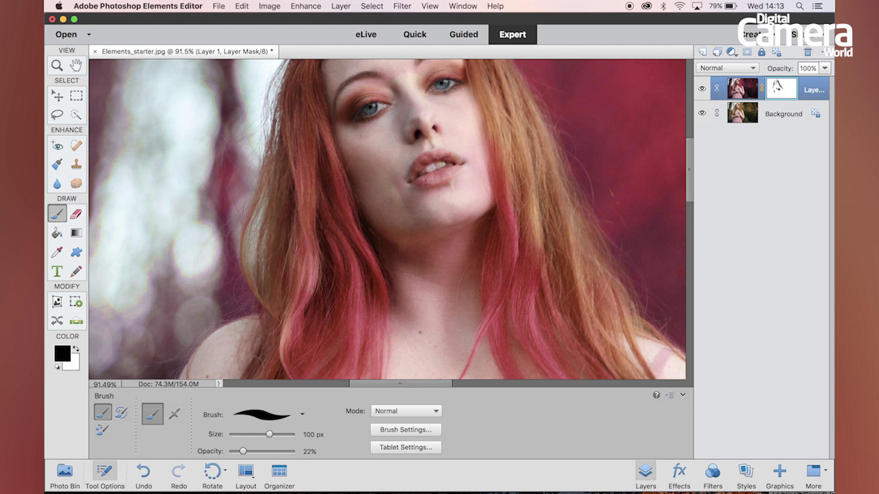
{"action": "scroll", "coordinate": [384, 216], "scroll_direction": "up", "scroll_amount": 2}
{"action": "scroll", "coordinate": [383, 215], "scroll_direction": "up", "scroll_amount": 8}
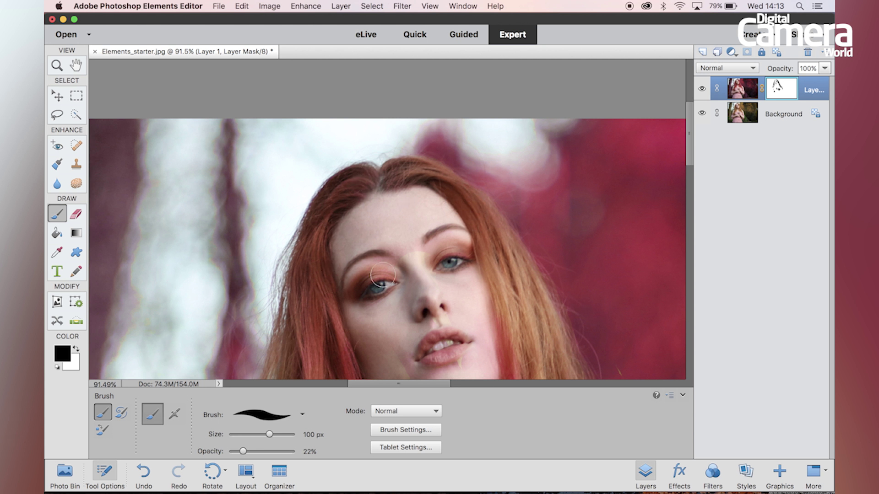
{"action": "scroll", "coordinate": [412, 270], "scroll_direction": "down", "scroll_amount": 10}
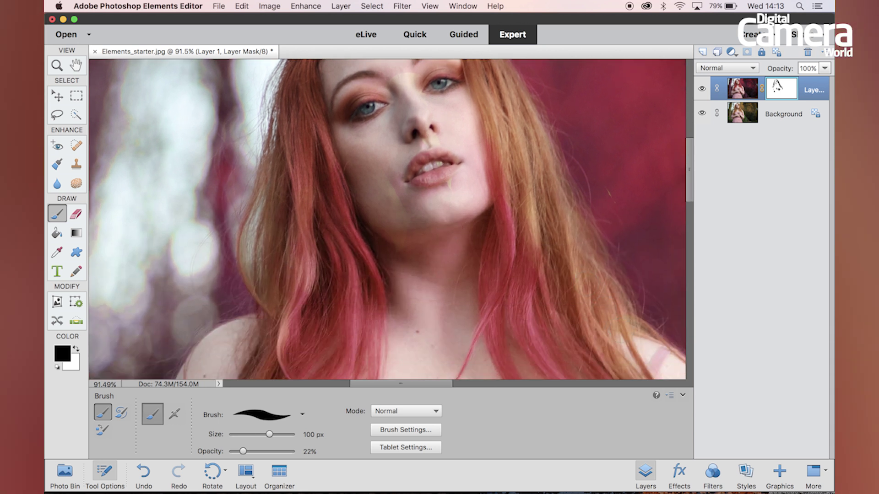
{"action": "scroll", "coordinate": [475, 265], "scroll_direction": "down", "scroll_amount": 6}
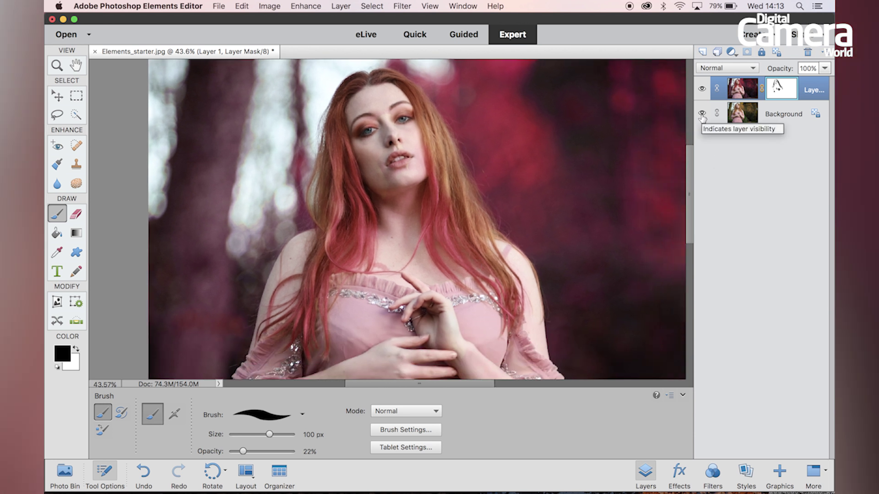
Hide the Background layer temporarily to inspect the mask coverage over the hair, face and dress, and make it visible again
{"action": "left_click", "coordinate": [701, 114]}
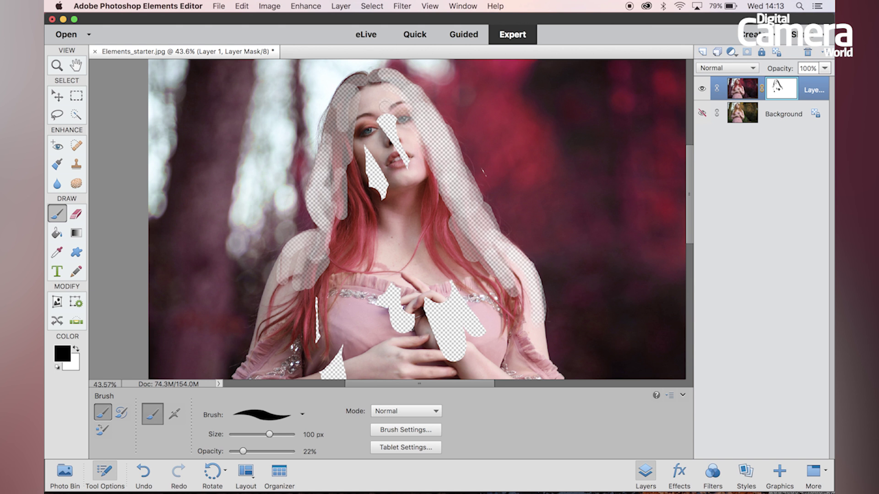
{"action": "scroll", "coordinate": [387, 198], "scroll_direction": "down", "scroll_amount": 3}
{"action": "scroll", "coordinate": [387, 198], "scroll_direction": "up", "scroll_amount": 1}
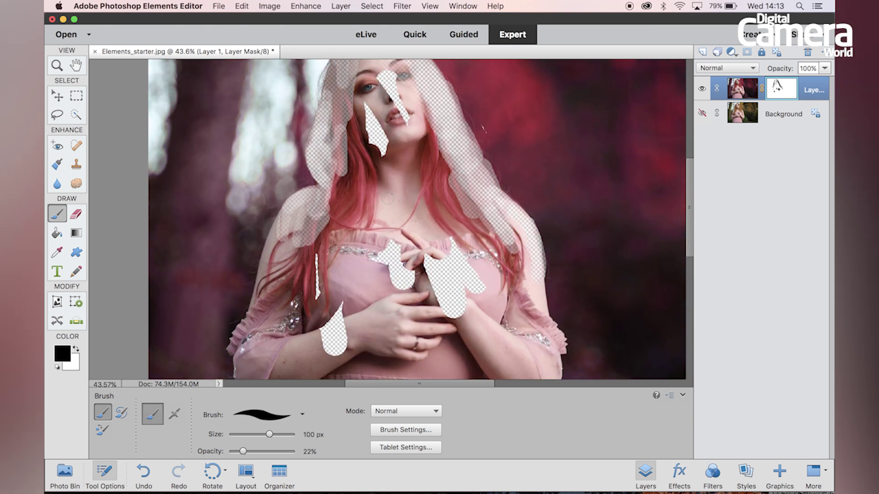
{"action": "scroll", "coordinate": [390, 196], "scroll_direction": "up", "scroll_amount": 5}
{"action": "scroll", "coordinate": [389, 197], "scroll_direction": "down", "scroll_amount": 2}
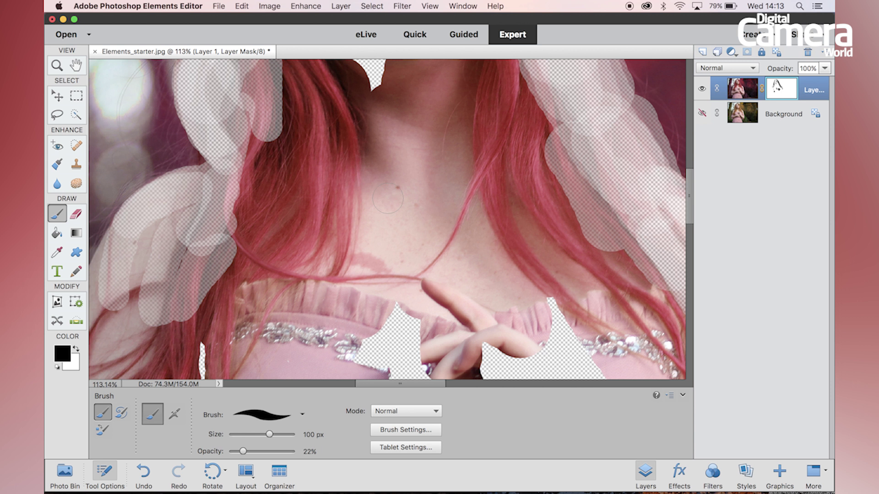
{"action": "scroll", "coordinate": [388, 198], "scroll_direction": "up", "scroll_amount": 4}
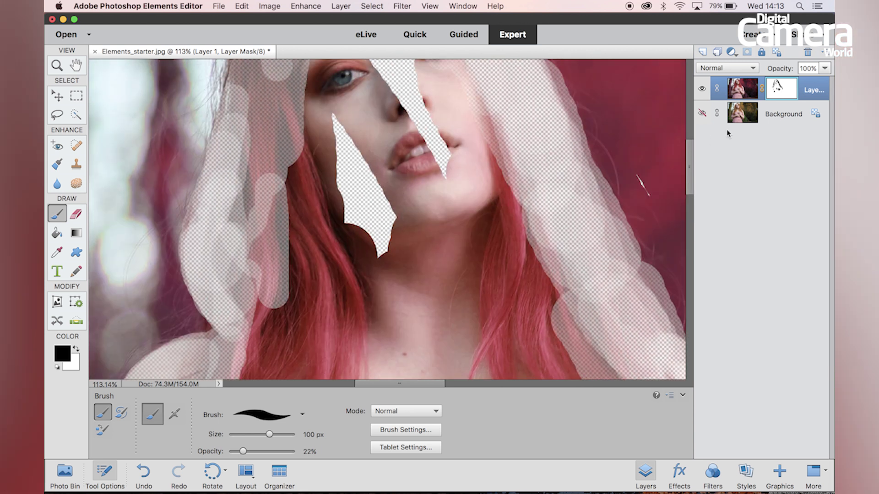
{"action": "left_click", "coordinate": [700, 113]}
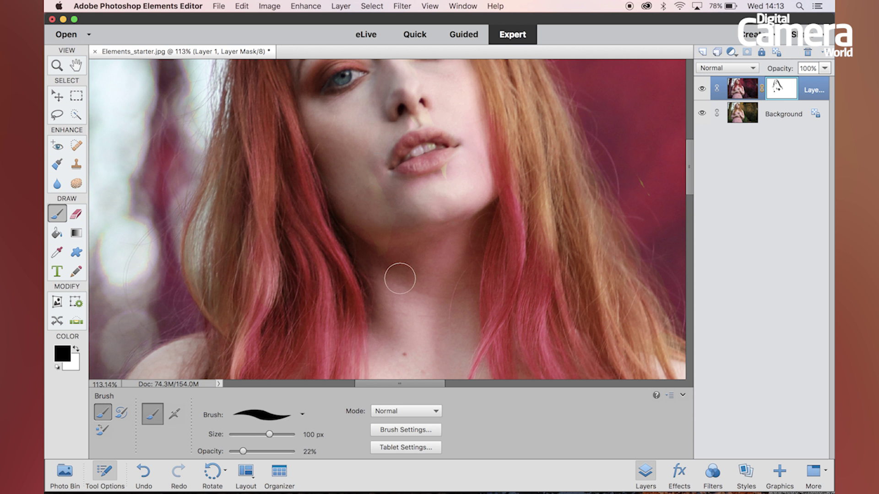
Set the brush opacity to 100% and paint black on the mask over the neck, chin and cheek to restore the natural skin tone
{"action": "left_click_drag", "start_coordinate": [243, 452], "coordinate": [303, 455]}
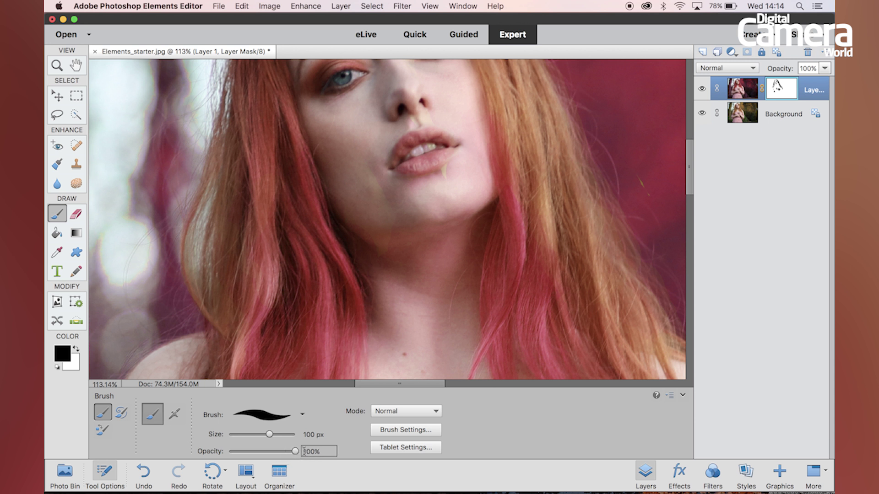
{"action": "mouse_move", "coordinate": [404, 242]}
{"action": "left_mouse_down"}
{"action": "mouse_move", "coordinate": [418, 183]}
{"action": "mouse_move", "coordinate": [439, 211]}
{"action": "left_mouse_up"}
{"action": "mouse_move", "coordinate": [455, 149]}
{"action": "left_mouse_down"}
{"action": "mouse_move", "coordinate": [441, 245]}
{"action": "mouse_move", "coordinate": [427, 284]}
{"action": "mouse_move", "coordinate": [353, 278]}
{"action": "mouse_move", "coordinate": [369, 317]}
{"action": "mouse_move", "coordinate": [385, 299]}
{"action": "mouse_move", "coordinate": [394, 322]}
{"action": "mouse_move", "coordinate": [419, 310]}
{"action": "mouse_move", "coordinate": [441, 283]}
{"action": "mouse_move", "coordinate": [481, 148]}
{"action": "mouse_move", "coordinate": [483, 176]}
{"action": "mouse_move", "coordinate": [467, 146]}
{"action": "mouse_move", "coordinate": [423, 122]}
{"action": "left_mouse_up"}
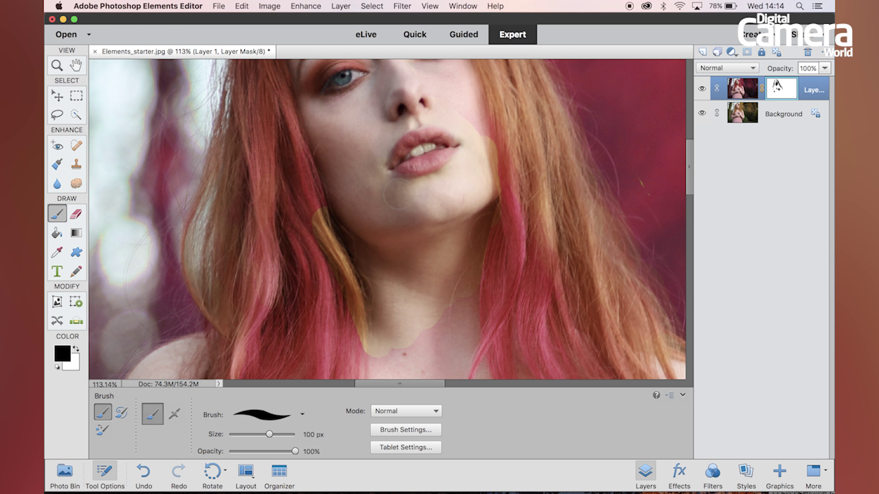
Paint black on the mask over the cheeks, nose, eyes and forehead to restore the face's natural skin tone
{"action": "scroll", "coordinate": [398, 193], "scroll_direction": "up", "scroll_amount": 5}
{"action": "left_click_drag", "start_coordinate": [376, 195], "coordinate": [417, 170]}
{"action": "mouse_move", "coordinate": [434, 223]}
{"action": "left_mouse_down"}
{"action": "mouse_move", "coordinate": [524, 272]}
{"action": "mouse_move", "coordinate": [533, 327]}
{"action": "left_mouse_up"}
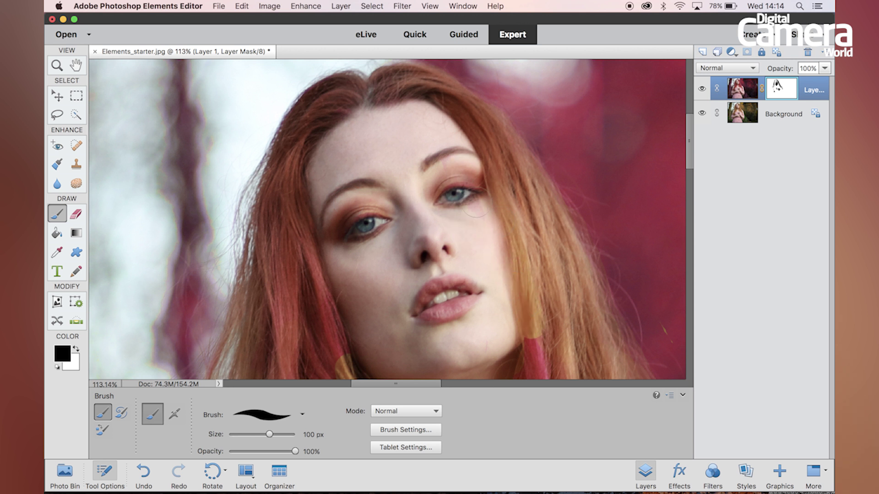
{"action": "mouse_move", "coordinate": [446, 153]}
{"action": "left_mouse_down"}
{"action": "mouse_move", "coordinate": [369, 134]}
{"action": "mouse_move", "coordinate": [352, 117]}
{"action": "mouse_move", "coordinate": [314, 156]}
{"action": "mouse_move", "coordinate": [292, 155]}
{"action": "left_mouse_up"}
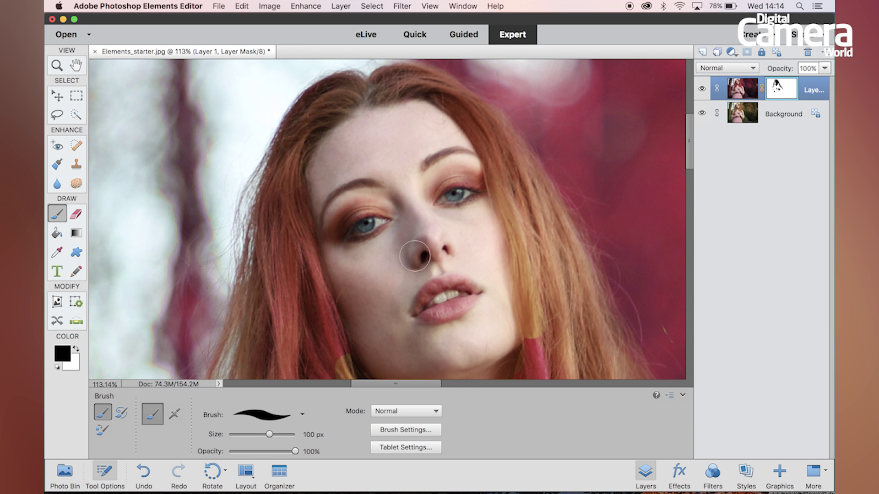
Hide the Background layer and paint black over the model's hair, shoulders and torso with the brush size at 810 px
{"action": "key", "text": "ctrl+0"}
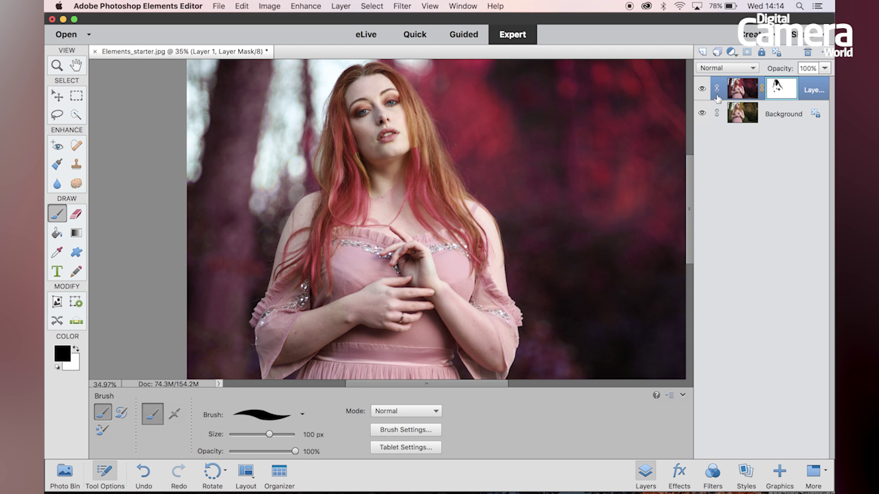
{"action": "left_click", "coordinate": [702, 114]}
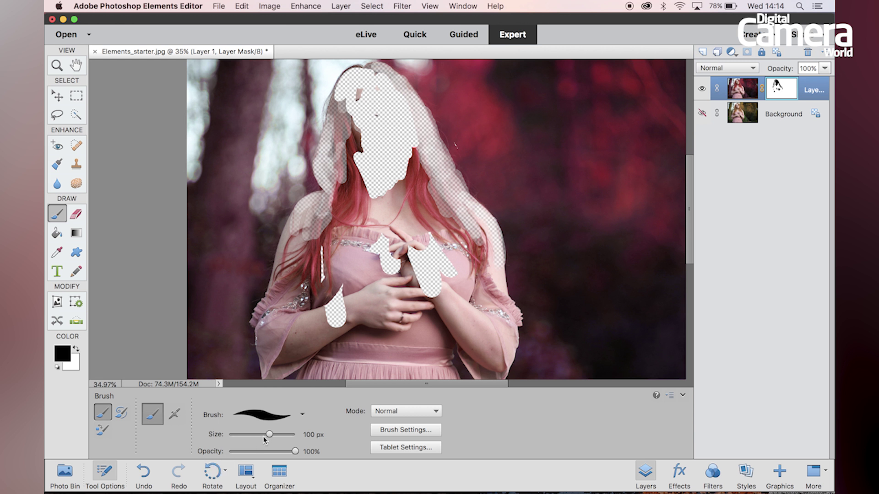
{"action": "left_click_drag", "start_coordinate": [269, 436], "coordinate": [280, 435]}
{"action": "mouse_move", "coordinate": [373, 258]}
{"action": "left_mouse_down"}
{"action": "mouse_move", "coordinate": [368, 338]}
{"action": "mouse_move", "coordinate": [387, 297]}
{"action": "mouse_move", "coordinate": [405, 329]}
{"action": "mouse_move", "coordinate": [388, 239]}
{"action": "mouse_move", "coordinate": [371, 219]}
{"action": "mouse_move", "coordinate": [325, 286]}
{"action": "mouse_move", "coordinate": [329, 305]}
{"action": "mouse_move", "coordinate": [343, 244]}
{"action": "mouse_move", "coordinate": [354, 233]}
{"action": "mouse_move", "coordinate": [370, 239]}
{"action": "mouse_move", "coordinate": [375, 174]}
{"action": "mouse_move", "coordinate": [363, 166]}
{"action": "mouse_move", "coordinate": [384, 128]}
{"action": "mouse_move", "coordinate": [373, 110]}
{"action": "mouse_move", "coordinate": [392, 219]}
{"action": "mouse_move", "coordinate": [362, 160]}
{"action": "mouse_move", "coordinate": [371, 133]}
{"action": "mouse_move", "coordinate": [393, 192]}
{"action": "mouse_move", "coordinate": [399, 183]}
{"action": "mouse_move", "coordinate": [456, 244]}
{"action": "mouse_move", "coordinate": [451, 261]}
{"action": "mouse_move", "coordinate": [461, 259]}
{"action": "mouse_move", "coordinate": [464, 287]}
{"action": "mouse_move", "coordinate": [464, 251]}
{"action": "mouse_move", "coordinate": [418, 196]}
{"action": "mouse_move", "coordinate": [372, 104]}
{"action": "mouse_move", "coordinate": [376, 149]}
{"action": "mouse_move", "coordinate": [373, 122]}
{"action": "mouse_move", "coordinate": [361, 157]}
{"action": "mouse_move", "coordinate": [363, 147]}
{"action": "mouse_move", "coordinate": [386, 141]}
{"action": "mouse_move", "coordinate": [418, 210]}
{"action": "mouse_move", "coordinate": [365, 322]}
{"action": "mouse_move", "coordinate": [334, 336]}
{"action": "mouse_move", "coordinate": [300, 326]}
{"action": "mouse_move", "coordinate": [315, 304]}
{"action": "mouse_move", "coordinate": [327, 254]}
{"action": "mouse_move", "coordinate": [312, 269]}
{"action": "mouse_move", "coordinate": [330, 231]}
{"action": "left_mouse_up"}
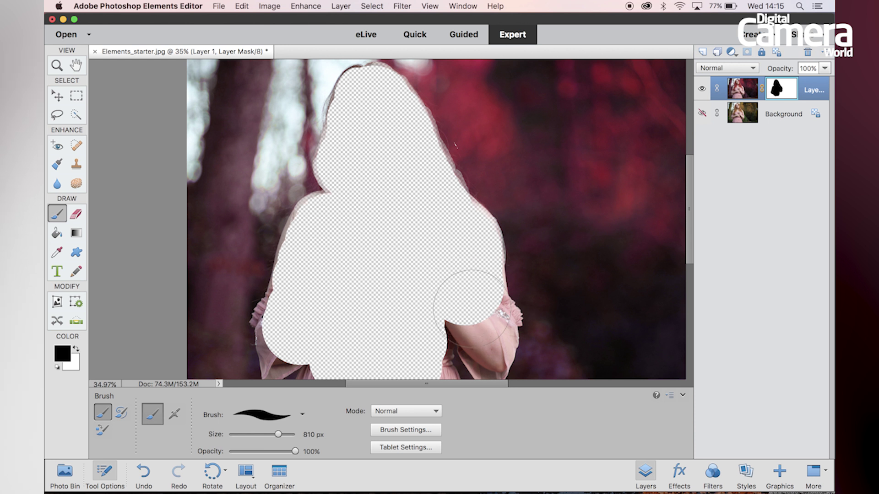
Reduce the brush to 500 px and paint black over the forearm and sleeve on the image's right side and the skirt
{"action": "key", "text": "bracketleft"}
{"action": "key", "text": "bracketleft"}
{"action": "key", "text": "bracketleft"}
{"action": "mouse_move", "coordinate": [471, 309]}
{"action": "left_mouse_down"}
{"action": "mouse_move", "coordinate": [488, 351]}
{"action": "mouse_move", "coordinate": [491, 316]}
{"action": "mouse_move", "coordinate": [492, 329]}
{"action": "left_mouse_up"}
{"action": "scroll", "coordinate": [491, 329], "scroll_direction": "down", "scroll_amount": 5}
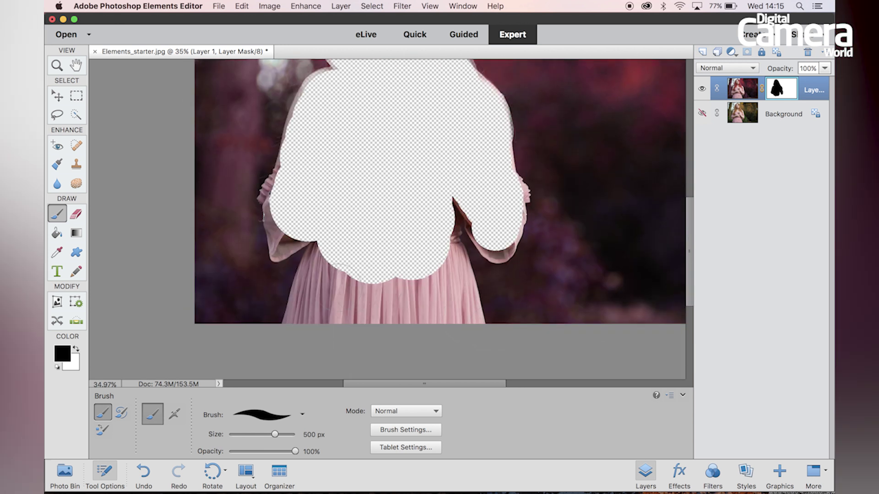
{"action": "mouse_move", "coordinate": [308, 316]}
{"action": "left_mouse_down"}
{"action": "mouse_move", "coordinate": [332, 261]}
{"action": "mouse_move", "coordinate": [323, 293]}
{"action": "mouse_move", "coordinate": [376, 286]}
{"action": "mouse_move", "coordinate": [412, 324]}
{"action": "mouse_move", "coordinate": [422, 322]}
{"action": "mouse_move", "coordinate": [430, 298]}
{"action": "mouse_move", "coordinate": [457, 331]}
{"action": "mouse_move", "coordinate": [431, 225]}
{"action": "left_mouse_up"}
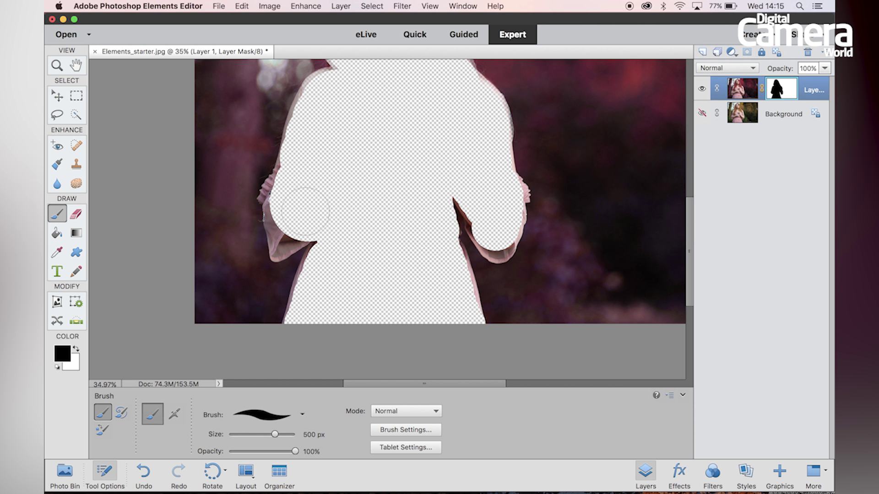
Paint black over the sleeve on the image's left side, reducing the brush to 250 px near its edges
{"action": "mouse_move", "coordinate": [297, 201]}
{"action": "left_mouse_down"}
{"action": "mouse_move", "coordinate": [301, 176]}
{"action": "mouse_move", "coordinate": [295, 226]}
{"action": "mouse_move", "coordinate": [283, 245]}
{"action": "mouse_move", "coordinate": [295, 214]}
{"action": "mouse_move", "coordinate": [287, 238]}
{"action": "left_mouse_up"}
{"action": "key", "text": "bracketleft"}
{"action": "key", "text": "bracketleft"}
{"action": "key", "text": "bracketleft"}
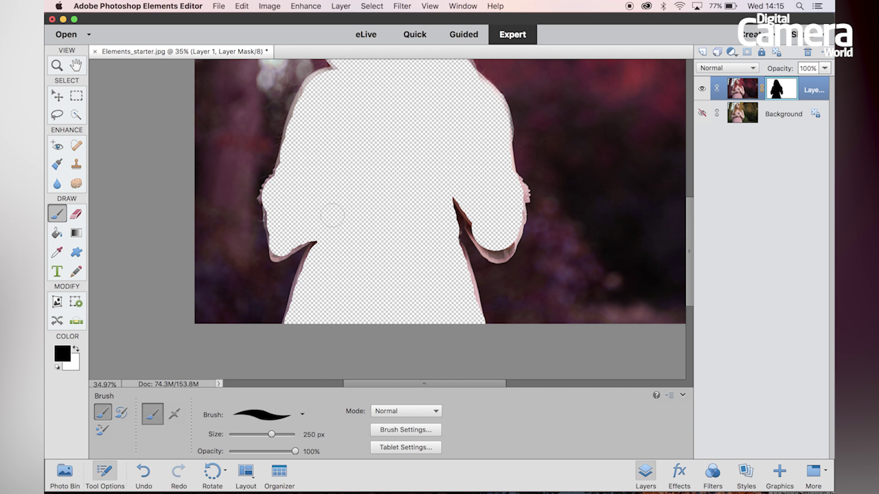
Show the Background layer and inspect the arm, hair and sleeve edges up close, toggling that layer to compare the mask coverage
{"action": "scroll", "coordinate": [426, 156], "scroll_direction": "up", "scroll_amount": 2}
{"action": "scroll", "coordinate": [425, 156], "scroll_direction": "left", "scroll_amount": 3}
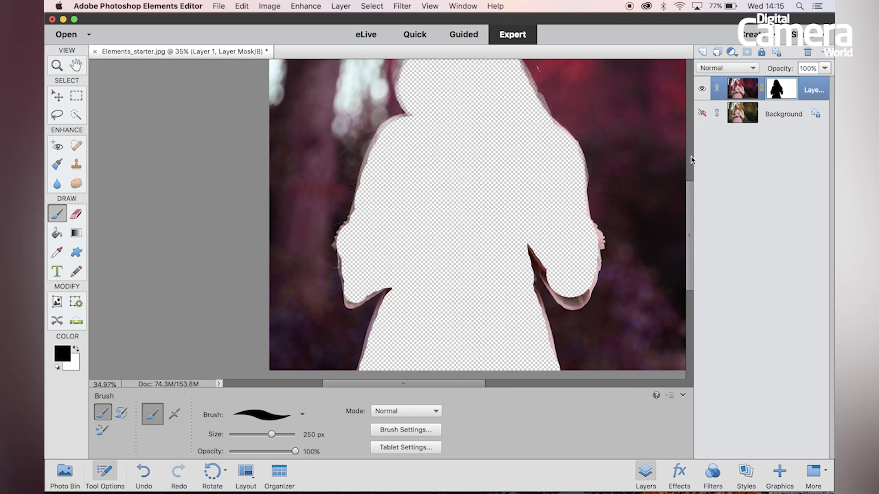
{"action": "left_click", "coordinate": [701, 113]}
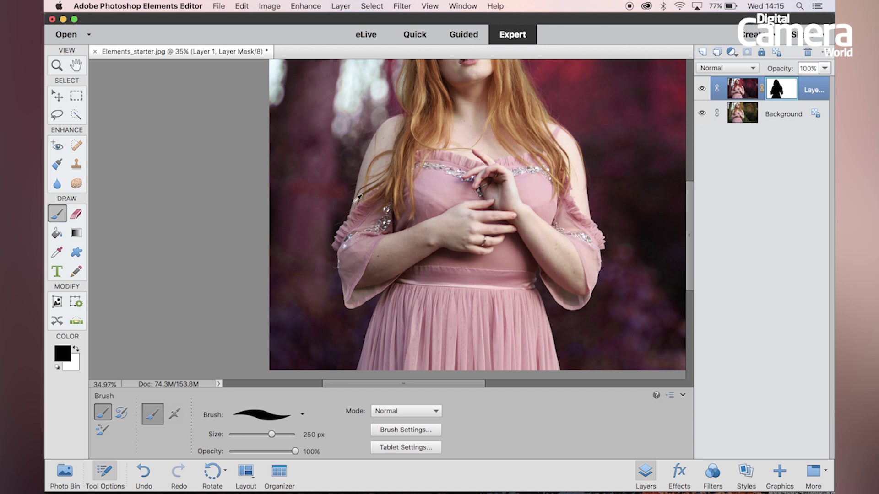
{"action": "scroll", "coordinate": [357, 198], "scroll_direction": "up", "scroll_amount": 2}
{"action": "scroll", "coordinate": [358, 197], "scroll_direction": "up", "scroll_amount": 3}
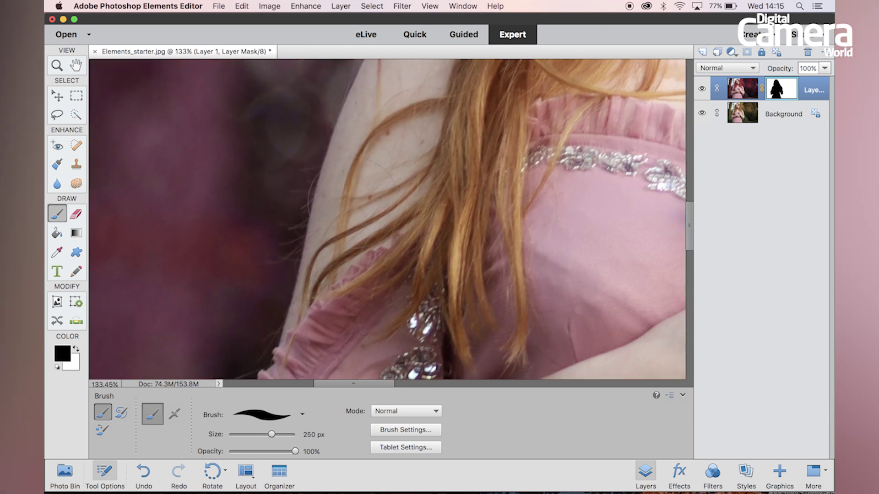
{"action": "left_click", "coordinate": [701, 113]}
{"action": "left_click", "coordinate": [702, 114]}
{"action": "left_click", "coordinate": [702, 114]}
{"action": "left_click", "coordinate": [701, 113]}
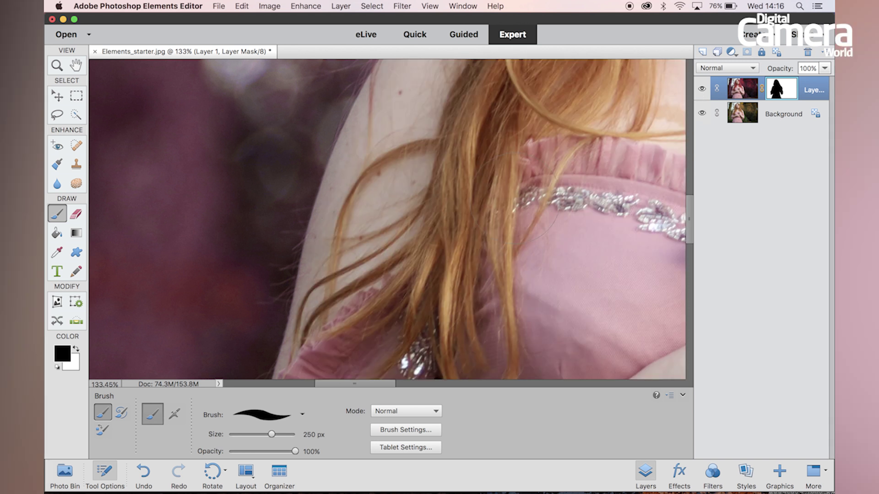
{"action": "scroll", "coordinate": [519, 194], "scroll_direction": "down", "scroll_amount": 10}
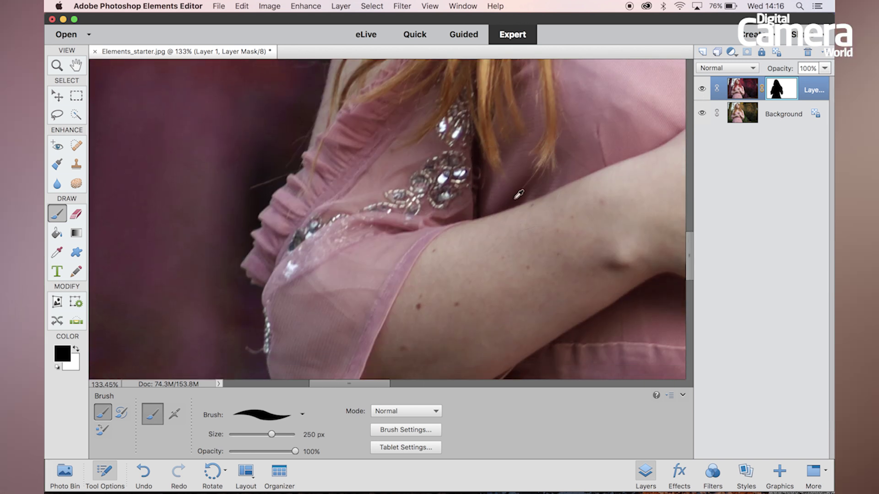
{"action": "scroll", "coordinate": [518, 195], "scroll_direction": "down", "scroll_amount": 6}
{"action": "scroll", "coordinate": [519, 195], "scroll_direction": "up", "scroll_amount": 2}
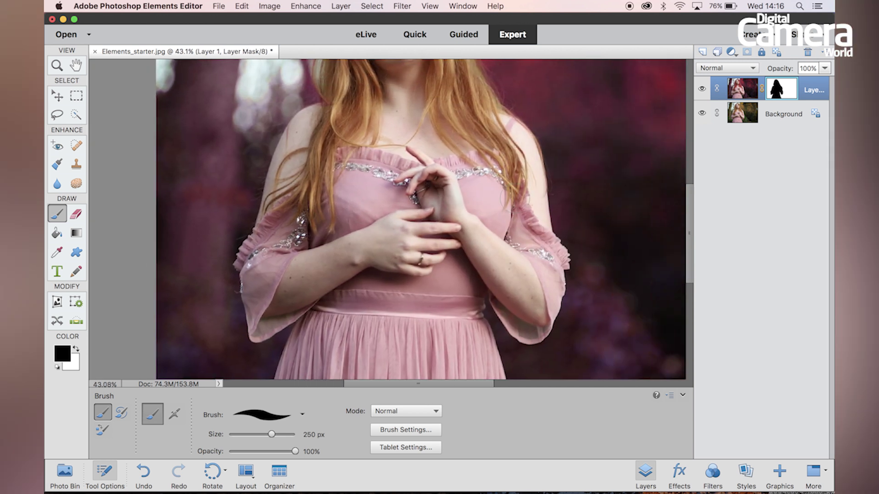
Hide the Background layer, set the brush to 200 px and 70% opacity, and paint black along both sleeves and the skirt's edge
{"action": "left_click", "coordinate": [701, 114]}
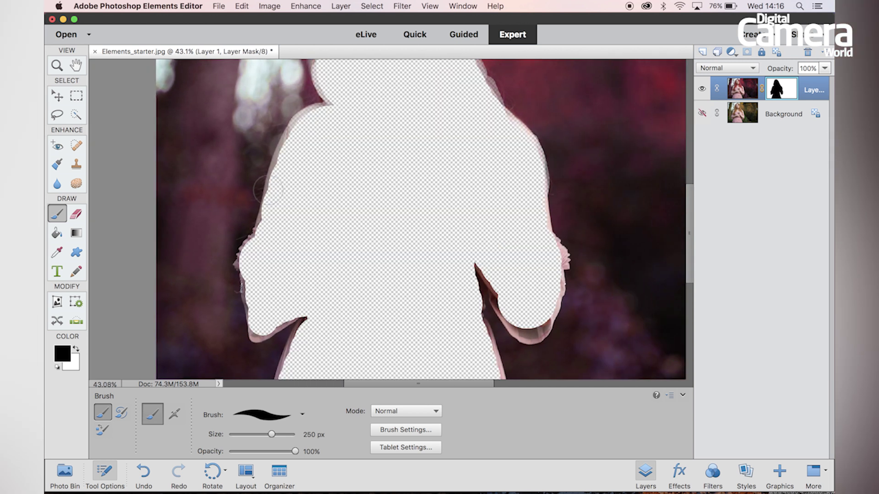
{"action": "left_click_drag", "start_coordinate": [296, 448], "coordinate": [275, 455]}
{"action": "mouse_move", "coordinate": [500, 281]}
{"action": "left_mouse_down"}
{"action": "mouse_move", "coordinate": [520, 320]}
{"action": "mouse_move", "coordinate": [538, 321]}
{"action": "left_mouse_up"}
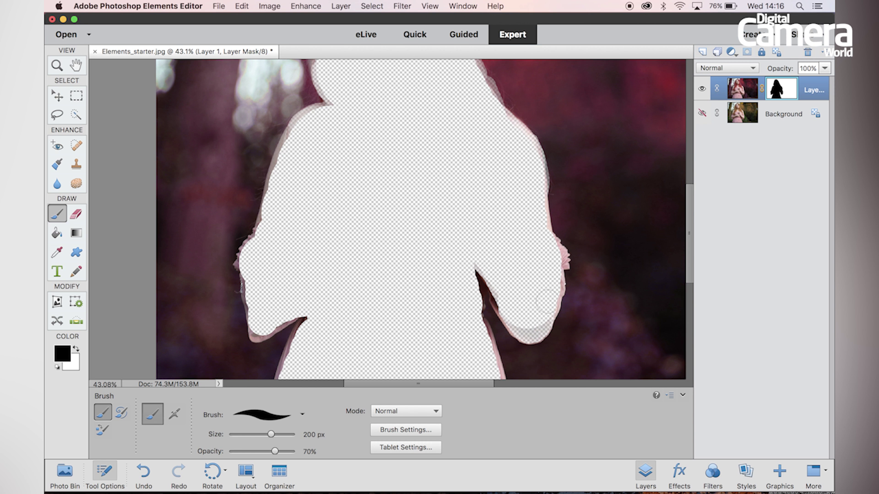
{"action": "left_click_drag", "start_coordinate": [553, 261], "coordinate": [549, 254]}
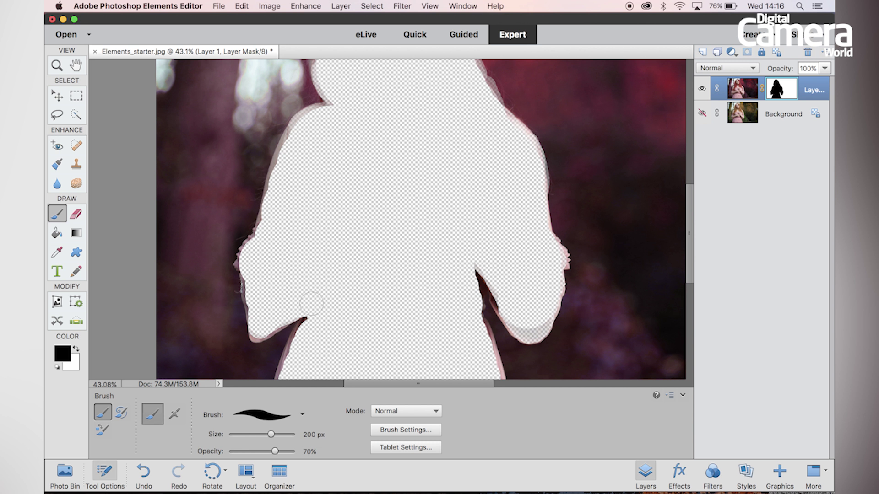
{"action": "left_click_drag", "start_coordinate": [293, 360], "coordinate": [308, 316]}
Paint black along the arm and the ruffled outer edge of the sleeve on the image's left side
{"action": "scroll", "coordinate": [306, 259], "scroll_direction": "up", "scroll_amount": 1}
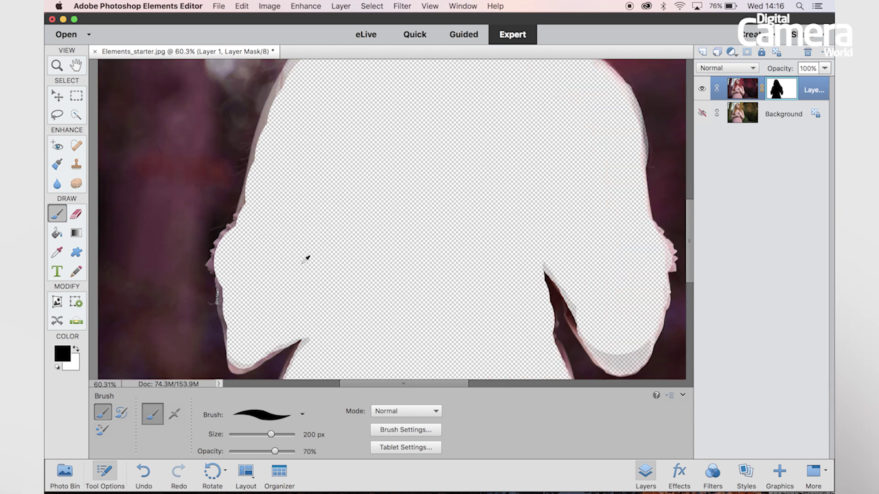
{"action": "scroll", "coordinate": [306, 259], "scroll_direction": "up", "scroll_amount": 3}
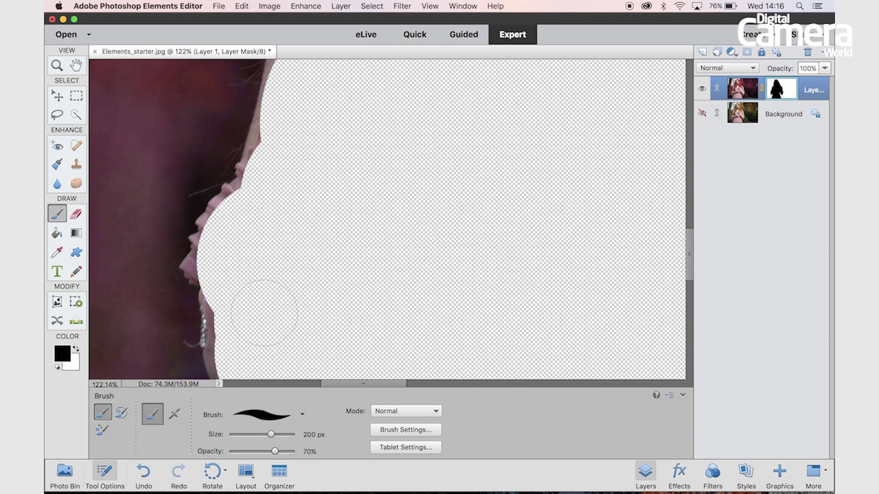
{"action": "mouse_move", "coordinate": [235, 219]}
{"action": "left_mouse_down"}
{"action": "mouse_move", "coordinate": [265, 200]}
{"action": "mouse_move", "coordinate": [290, 130]}
{"action": "mouse_move", "coordinate": [289, 140]}
{"action": "left_mouse_up"}
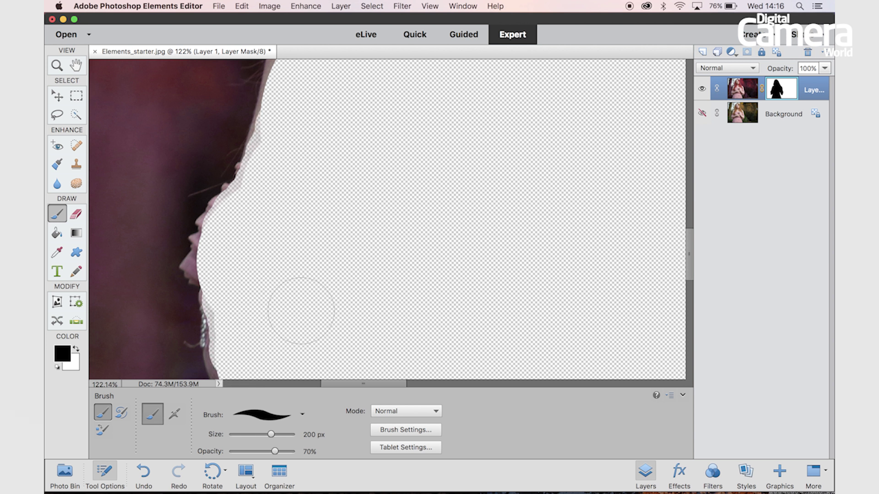
{"action": "scroll", "coordinate": [301, 311], "scroll_direction": "down", "scroll_amount": 2}
{"action": "scroll", "coordinate": [301, 311], "scroll_direction": "down", "scroll_amount": 6}
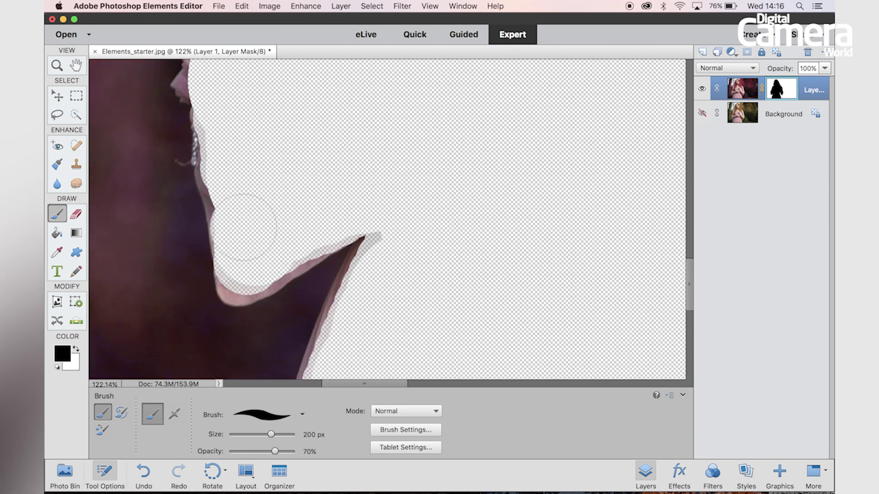
{"action": "mouse_move", "coordinate": [234, 182]}
{"action": "left_mouse_down"}
{"action": "mouse_move", "coordinate": [232, 141]}
{"action": "mouse_move", "coordinate": [288, 213]}
{"action": "left_mouse_up"}
Reduce the brush to 125 px and paint black along the lower hem of the left-side sleeve
{"action": "key", "text": "bracketleft"}
{"action": "key", "text": "bracketleft"}
{"action": "key", "text": "bracketleft"}
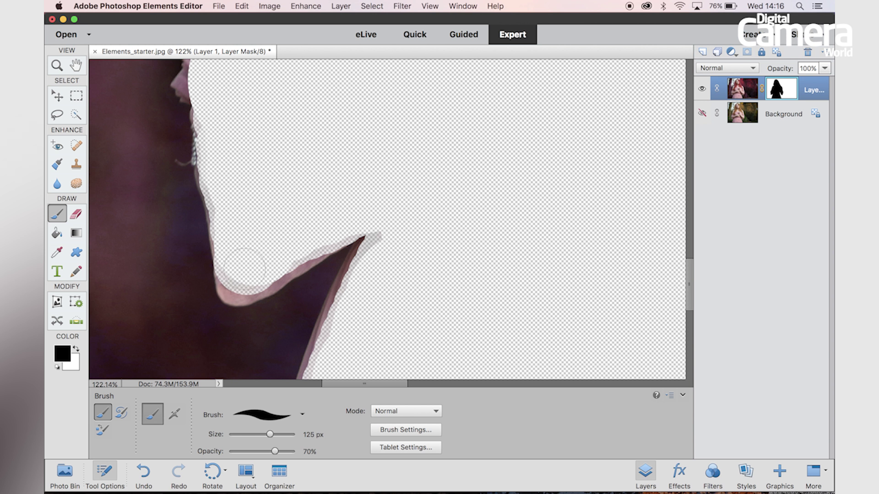
{"action": "mouse_move", "coordinate": [237, 277]}
{"action": "left_mouse_down"}
{"action": "mouse_move", "coordinate": [275, 268]}
{"action": "mouse_move", "coordinate": [384, 189]}
{"action": "left_mouse_up"}
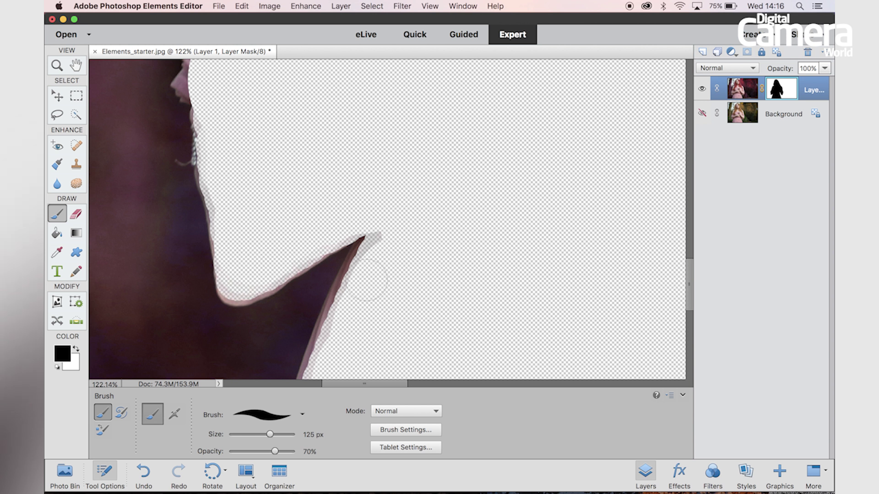
Paint black along the skirt's left edge, from the bottom of the photo to the point where it meets the sleeve
{"action": "scroll", "coordinate": [366, 280], "scroll_direction": "down", "scroll_amount": 10}
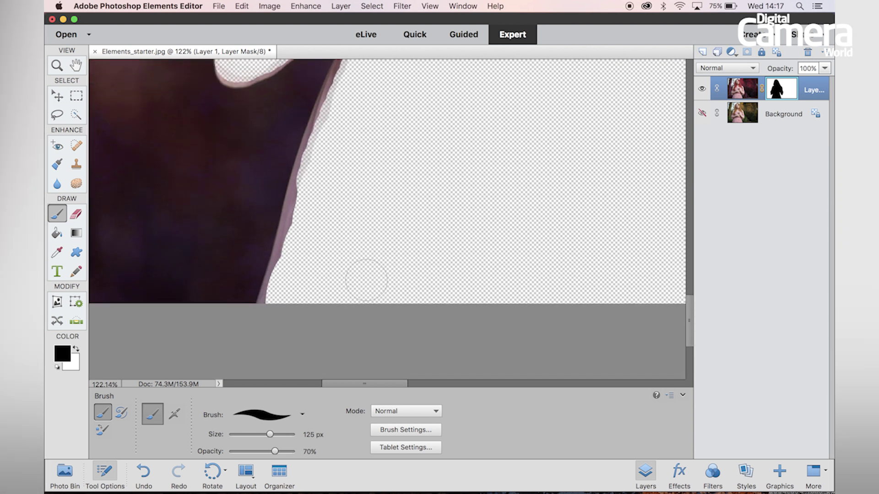
{"action": "scroll", "coordinate": [366, 280], "scroll_direction": "up", "scroll_amount": 2}
{"action": "mouse_move", "coordinate": [297, 321]}
{"action": "left_mouse_down"}
{"action": "mouse_move", "coordinate": [283, 334]}
{"action": "mouse_move", "coordinate": [317, 203]}
{"action": "mouse_move", "coordinate": [365, 89]}
{"action": "left_mouse_up"}
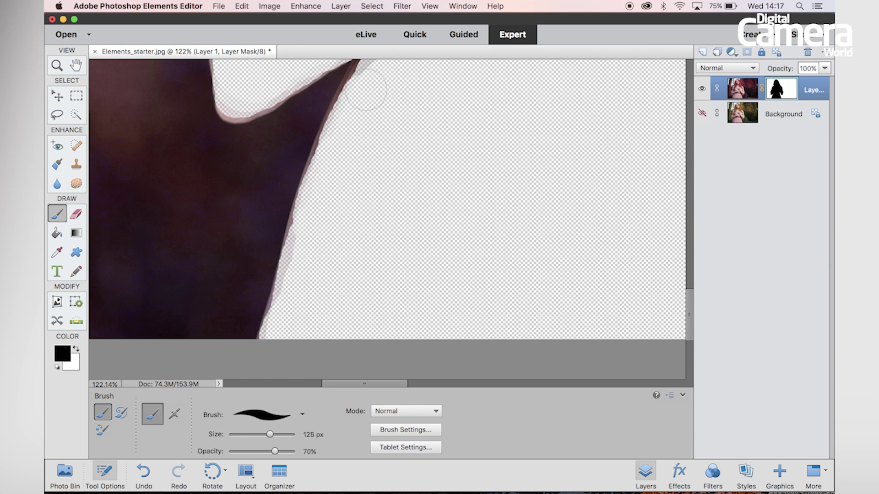
{"action": "scroll", "coordinate": [366, 89], "scroll_direction": "up", "scroll_amount": 3}
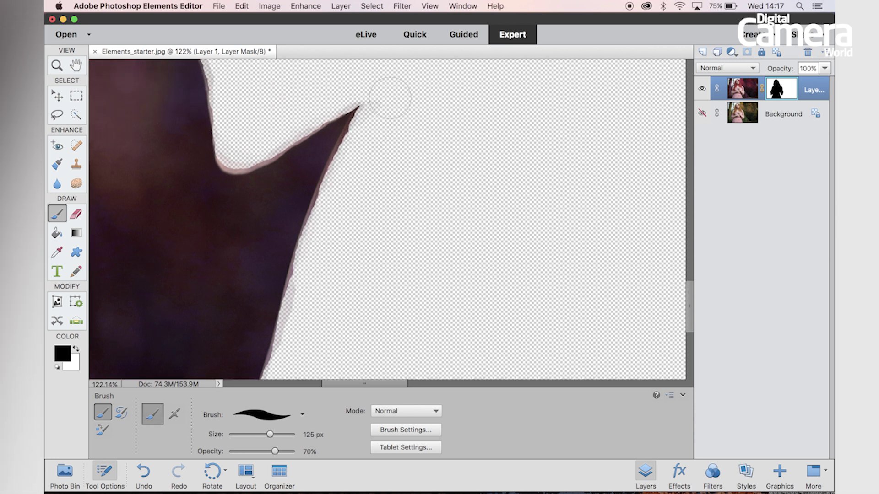
Show the Background layer again and review the right-side sleeve and the whole masked portrait
{"action": "key", "text": "super+0"}
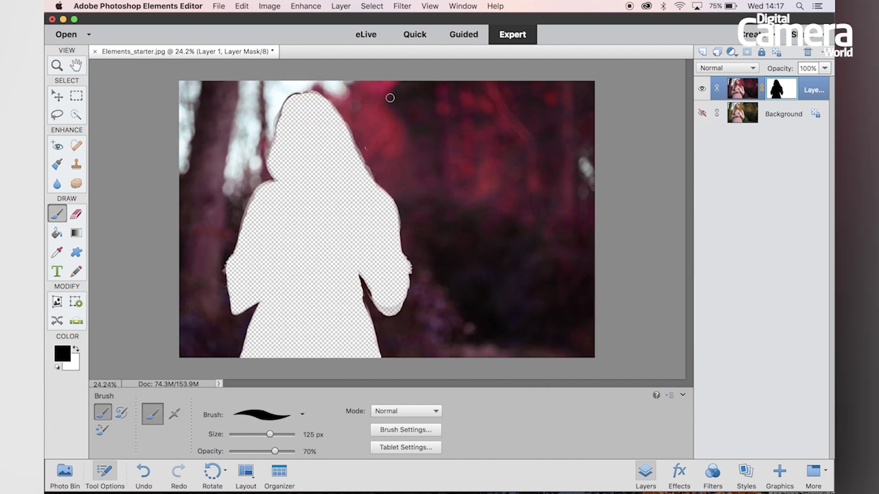
{"action": "scroll", "coordinate": [394, 315], "scroll_direction": "up", "scroll_amount": 3}
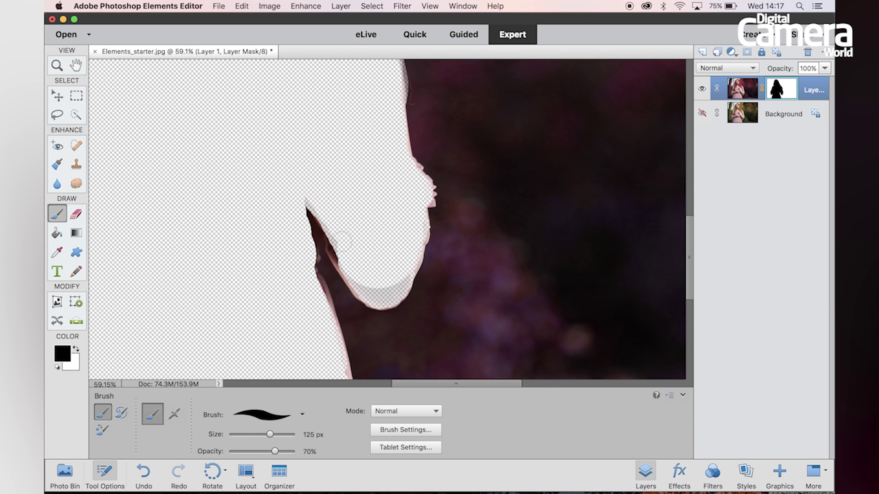
{"action": "left_click", "coordinate": [702, 113]}
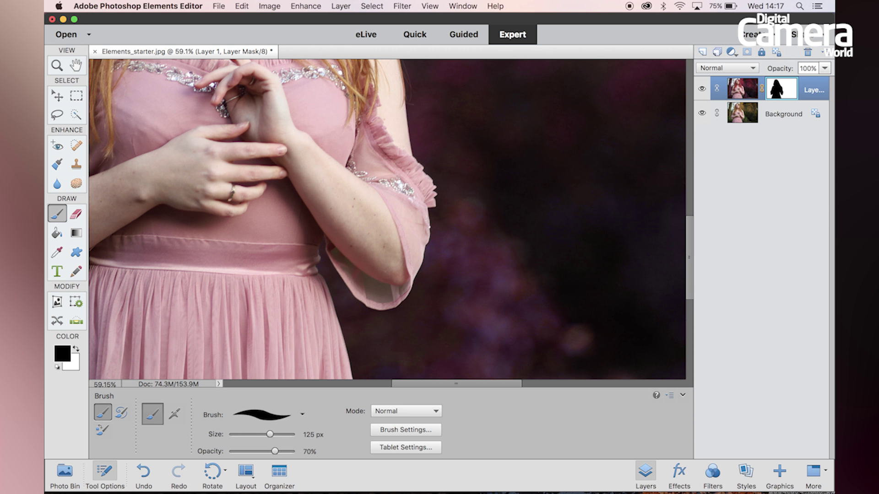
{"action": "scroll", "coordinate": [286, 129], "scroll_direction": "down", "scroll_amount": 5}
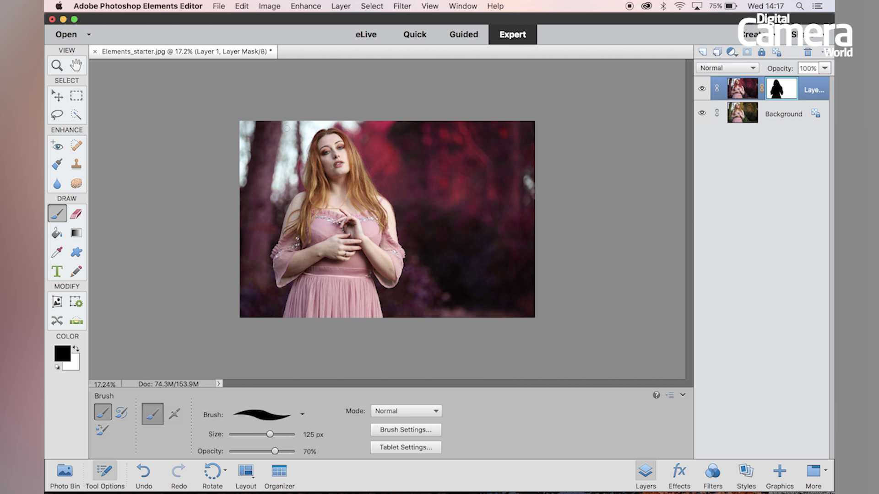
{"action": "scroll", "coordinate": [291, 124], "scroll_direction": "up", "scroll_amount": 2}
{"action": "scroll", "coordinate": [291, 124], "scroll_direction": "up", "scroll_amount": 1}
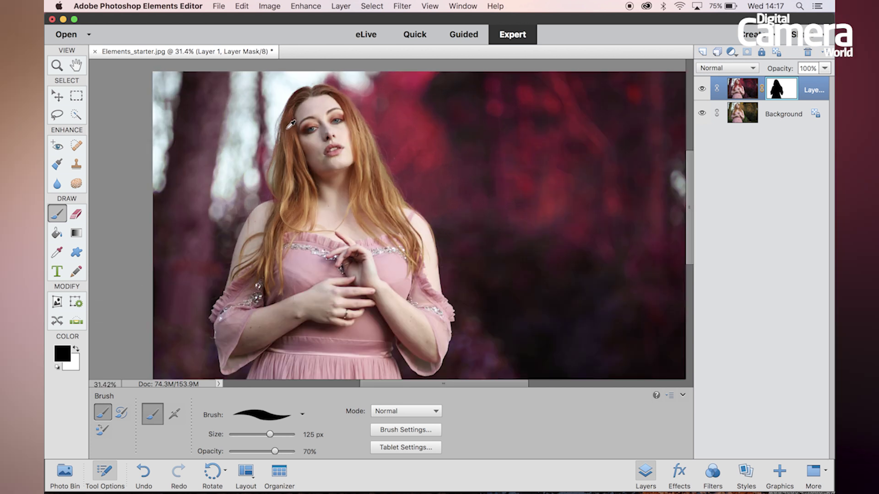
{"action": "scroll", "coordinate": [288, 127], "scroll_direction": "down", "scroll_amount": 2}
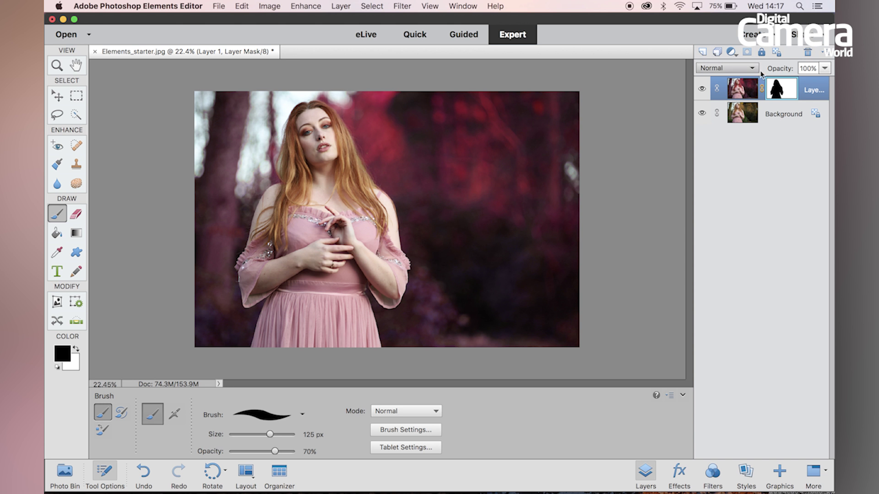
Toggle the recoloured layer's visibility to compare the portrait before and after the colour change
{"action": "left_click", "coordinate": [701, 90]}
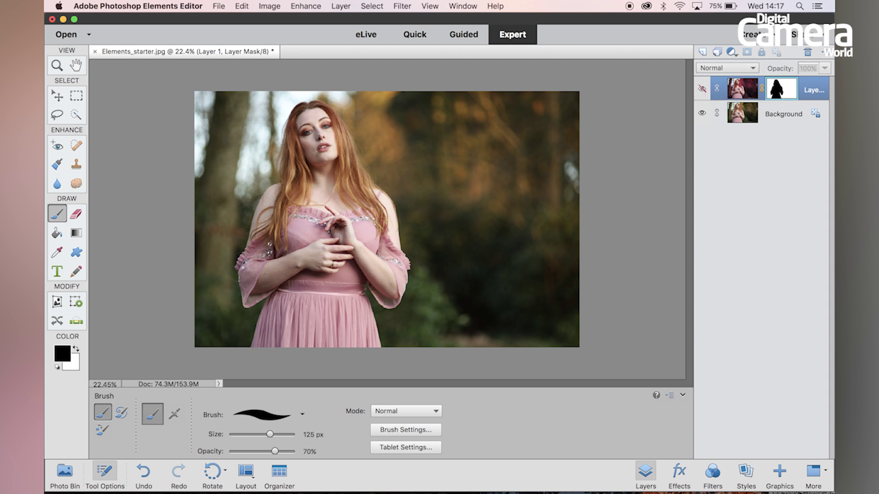
{"action": "left_click", "coordinate": [702, 89]}
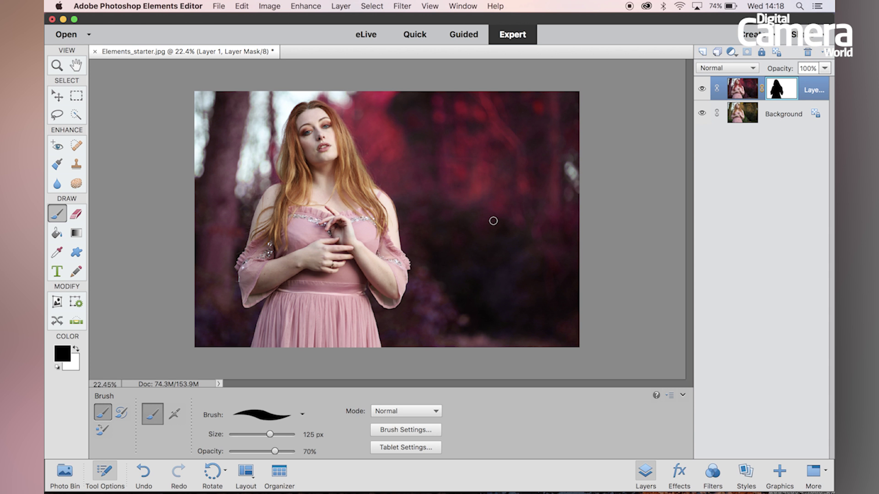
{"action": "left_click", "coordinate": [701, 89]}
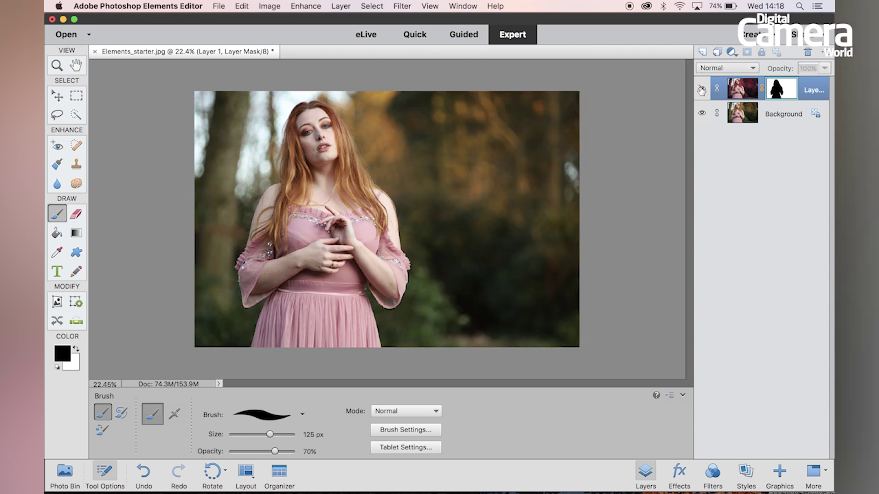
{"action": "left_click", "coordinate": [701, 89]}
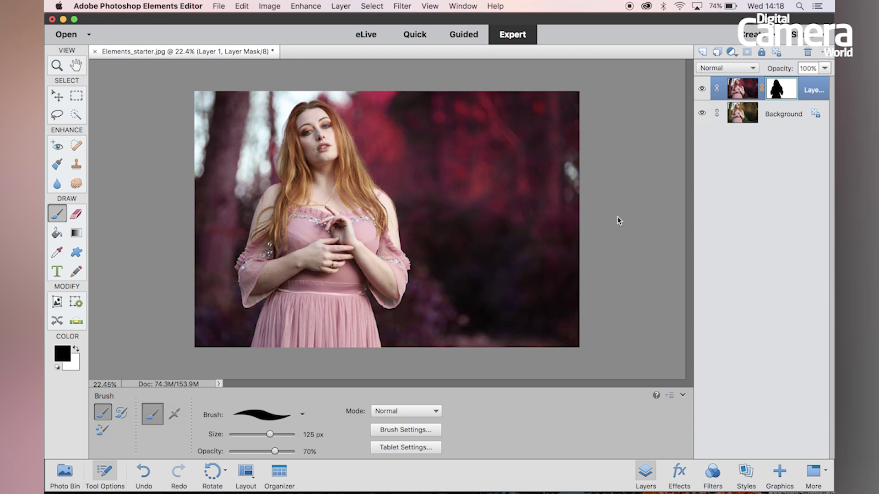